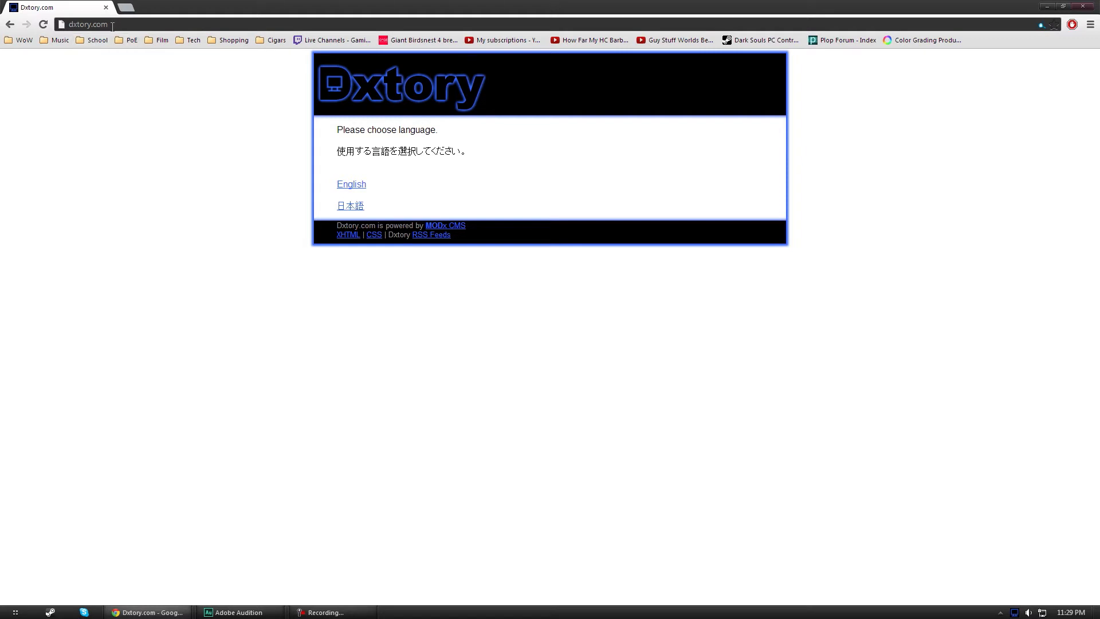
# Step: Open the English version of the Dxtory website and look over its home page
pyautogui.click(355, 186)
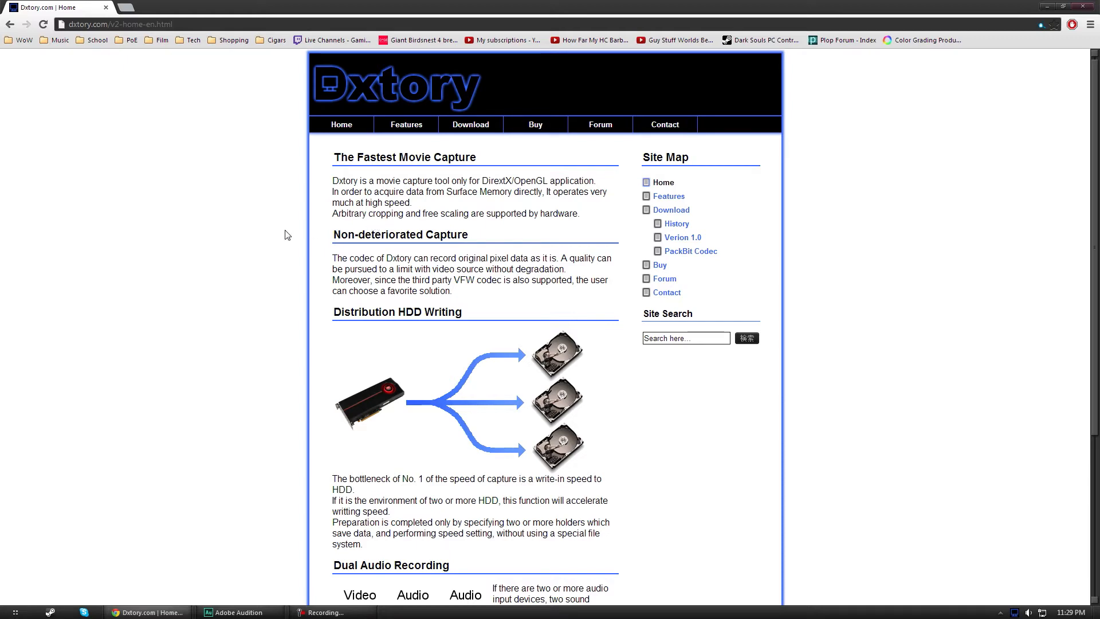
pyautogui.scroll(-2, 250, 242)
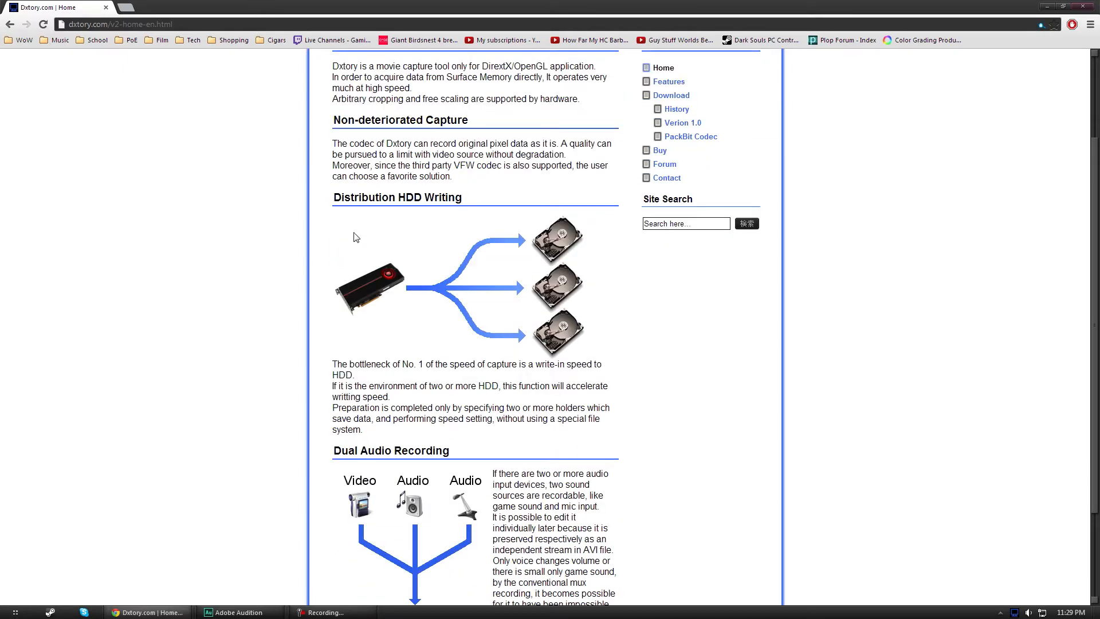
pyautogui.scroll(2, 355, 241)
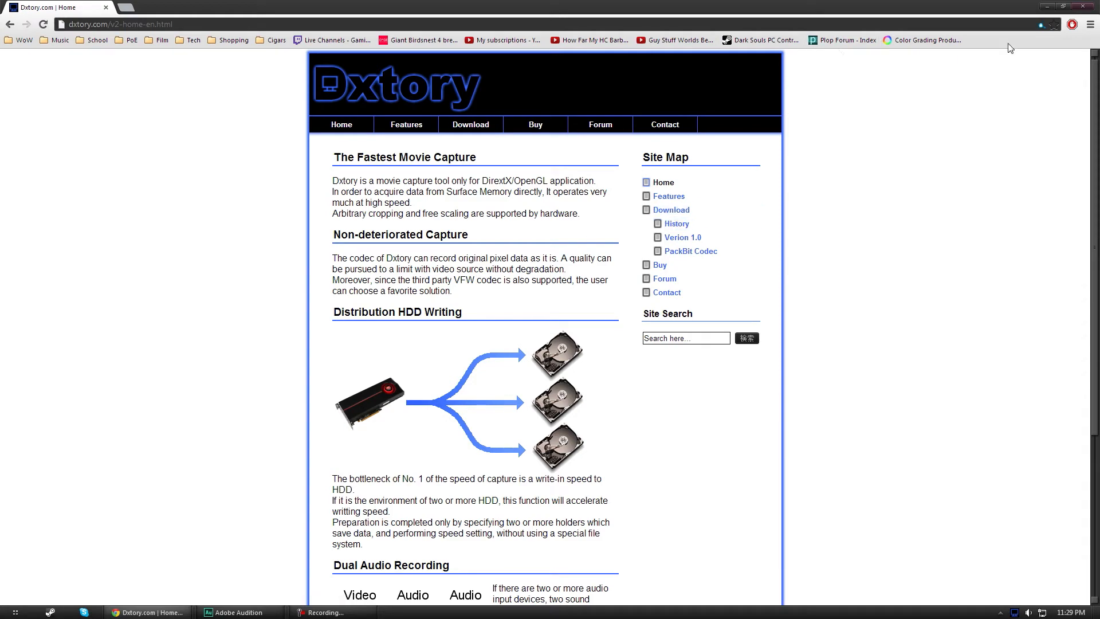
# Step: Switch from the browser to Dxtory, reposition its window near the screen's centre, and show the target information
pyautogui.click(1046, 7)
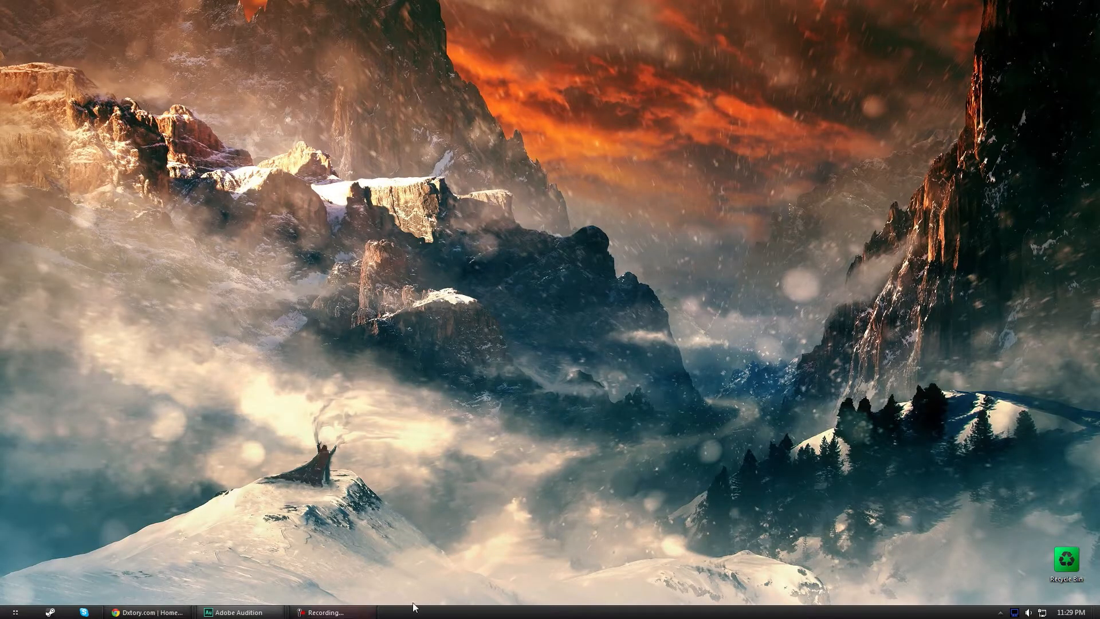
pyautogui.click(1014, 612)
pyautogui.moveTo(364, 153); pyautogui.dragTo(516, 112)
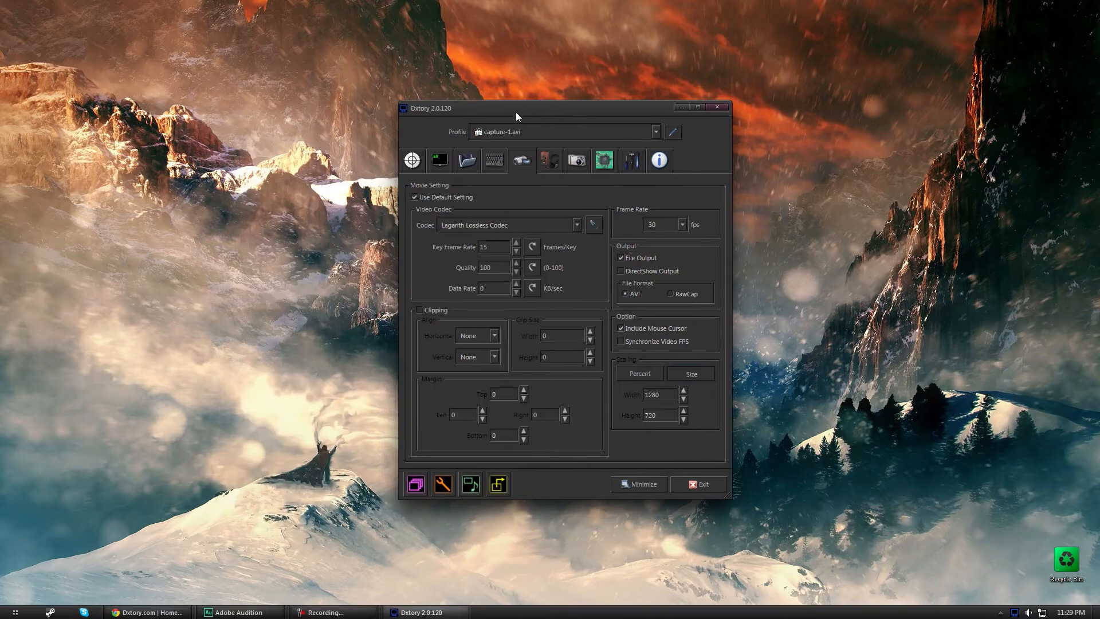
pyautogui.click(413, 161)
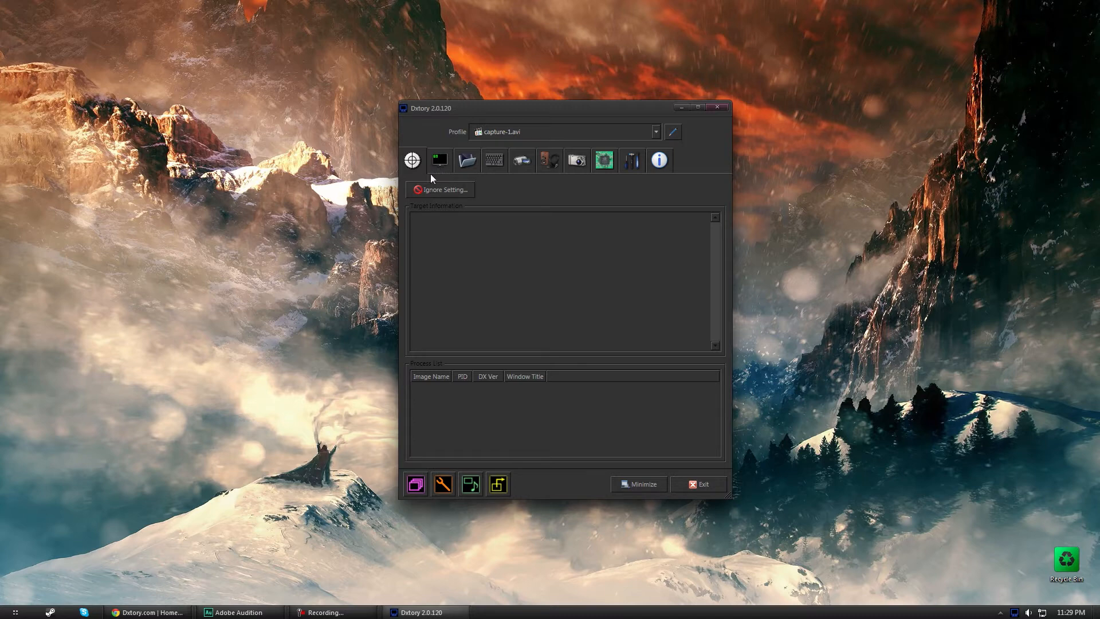
# Step: Review the movie save folders, the folder picker for adding another one, and the hotkey settings
pyautogui.click(466, 163)
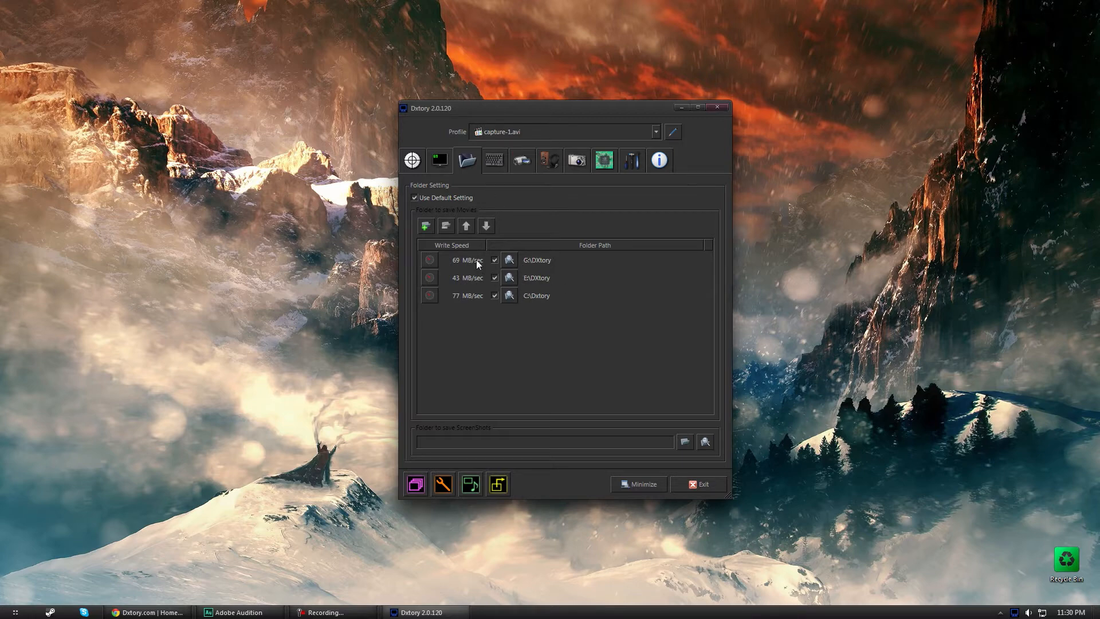
pyautogui.click(426, 227)
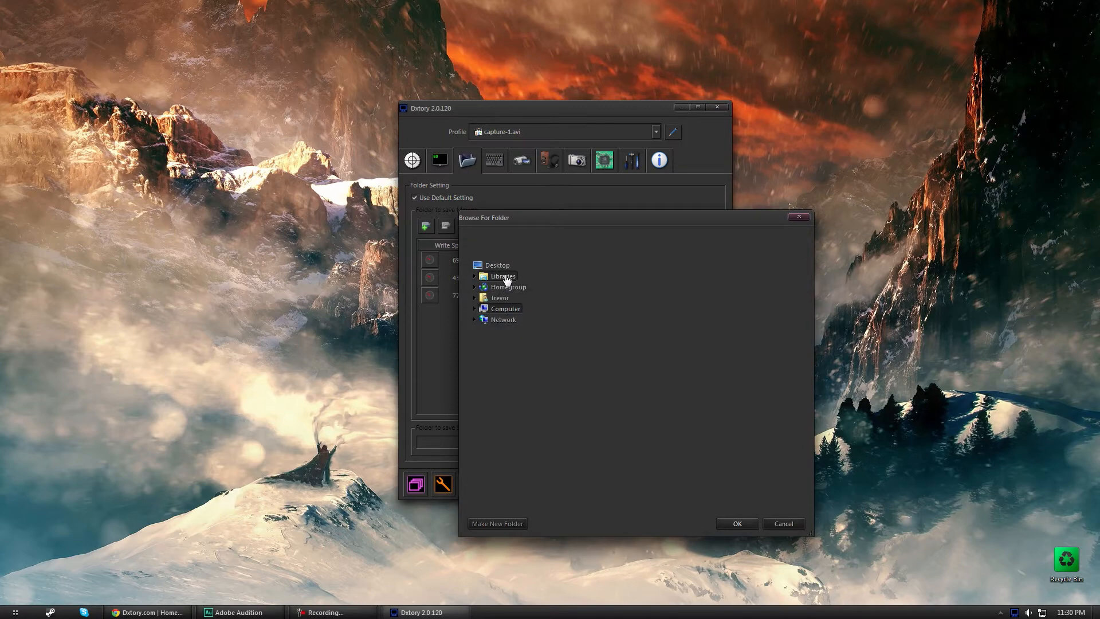
pyautogui.click(782, 524)
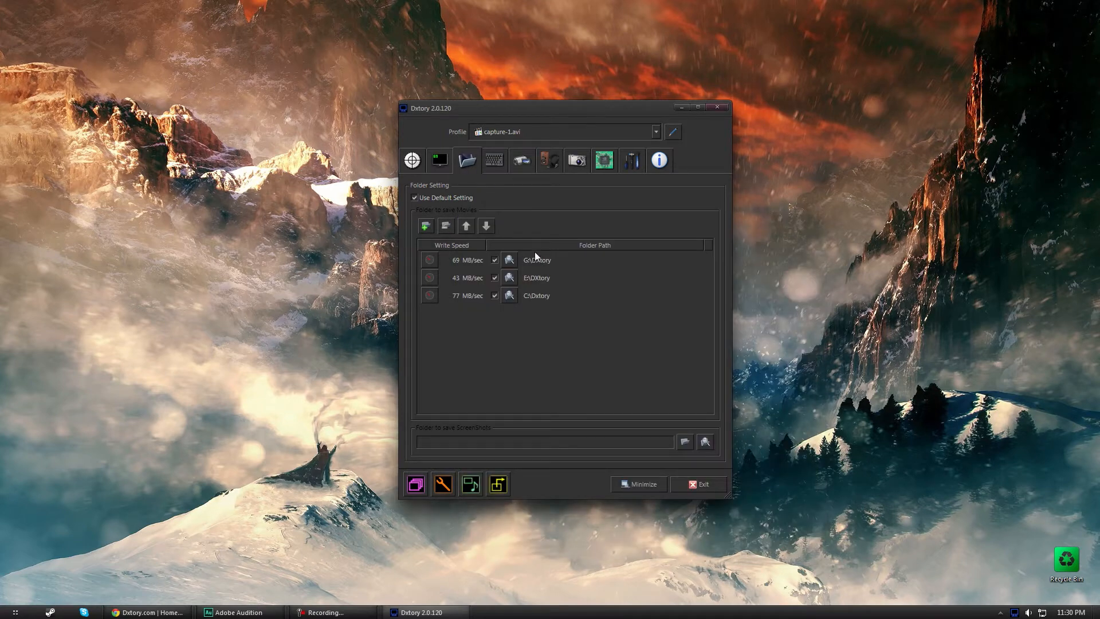
pyautogui.click(493, 163)
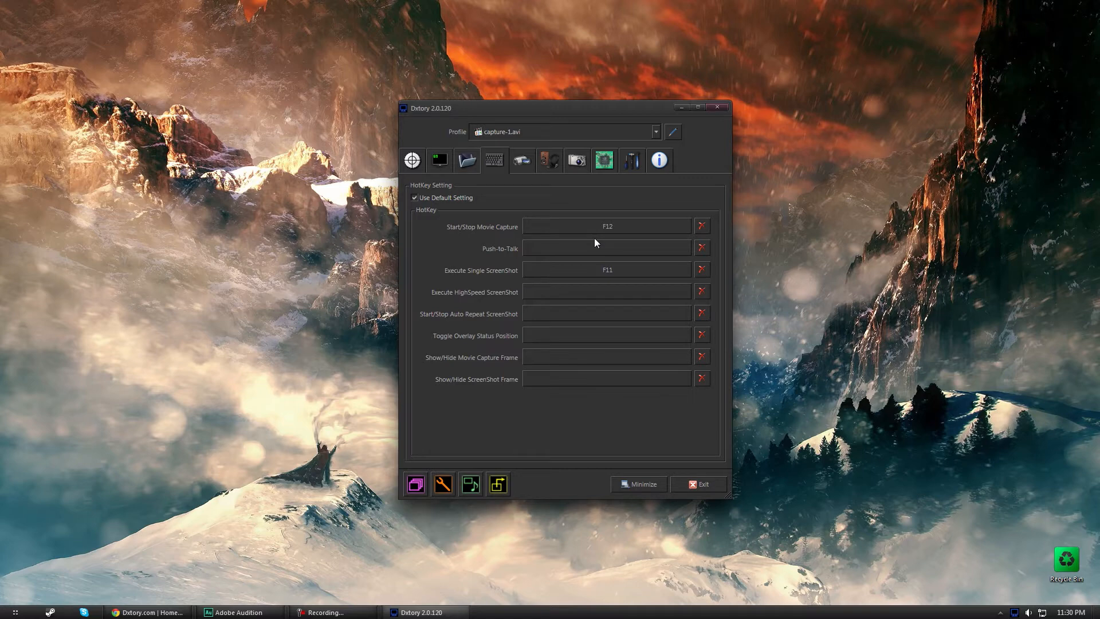
# Step: Set the codec in the movie settings to Dxtory Video Codec
pyautogui.click(523, 164)
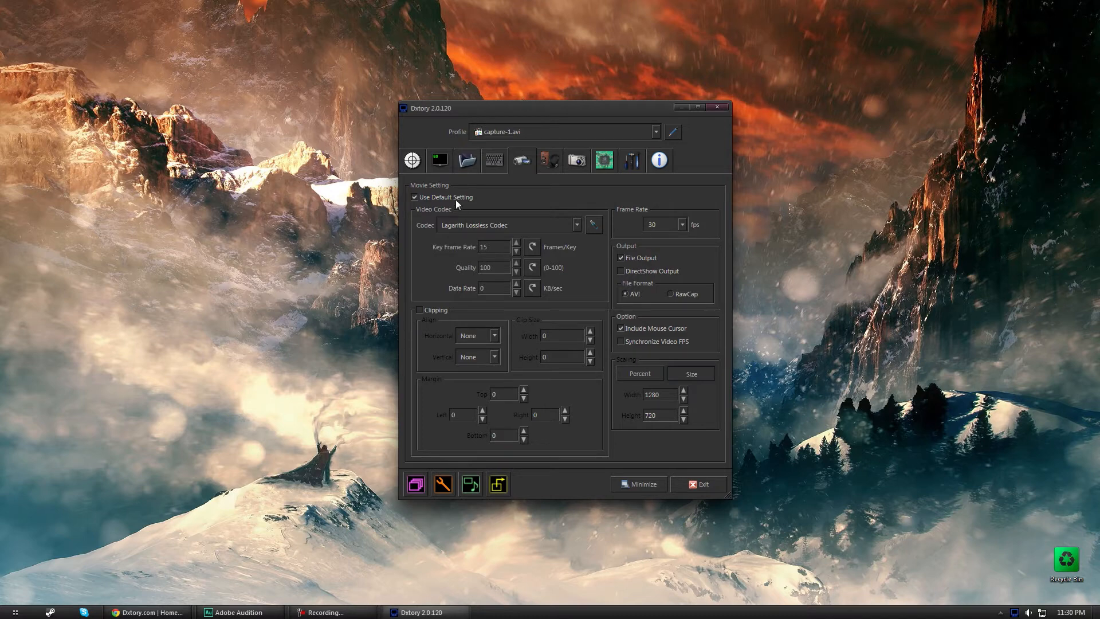
pyautogui.click(574, 226)
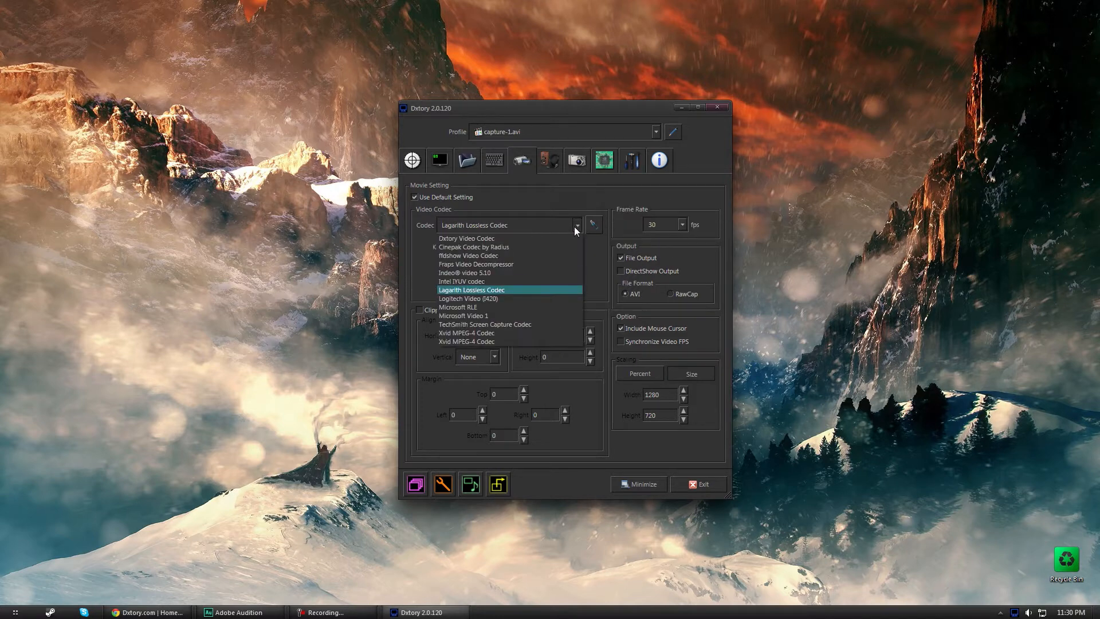
pyautogui.click(475, 239)
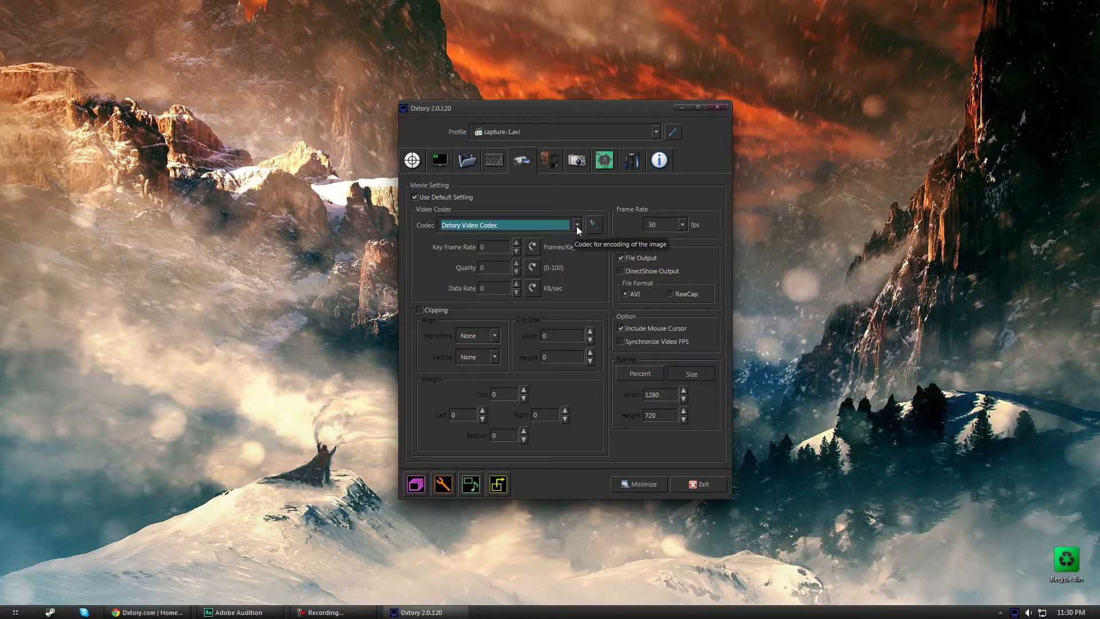
# Step: Search the web for "lagarith" in Chrome, view the Lagarith Lossless Video Codec download page, and return to Dxtory
pyautogui.click(163, 612)
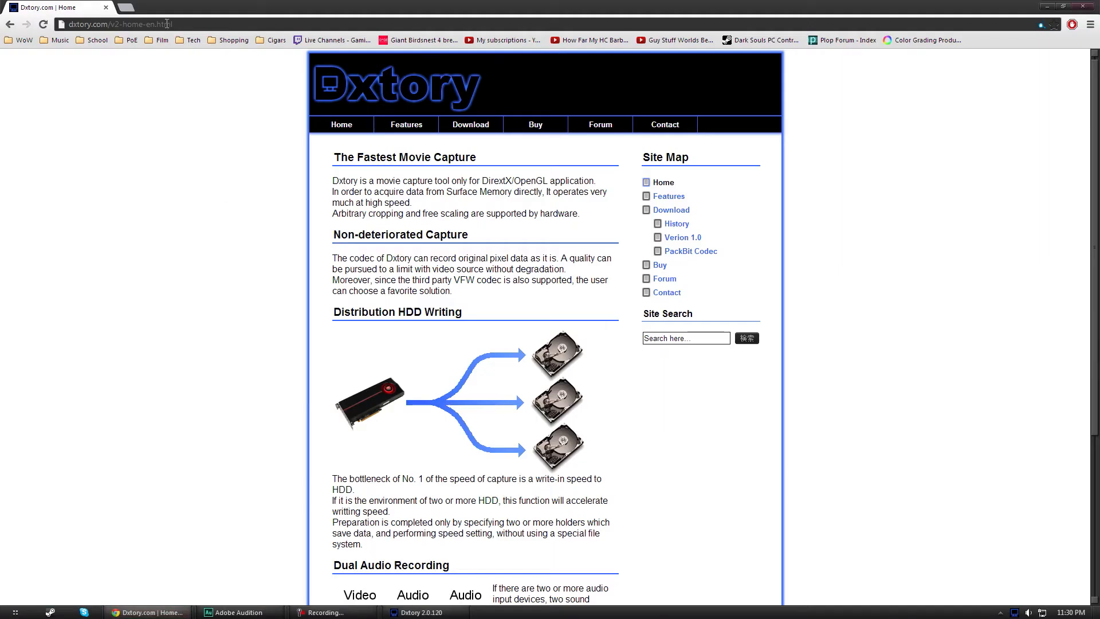
pyautogui.click(131, 10)
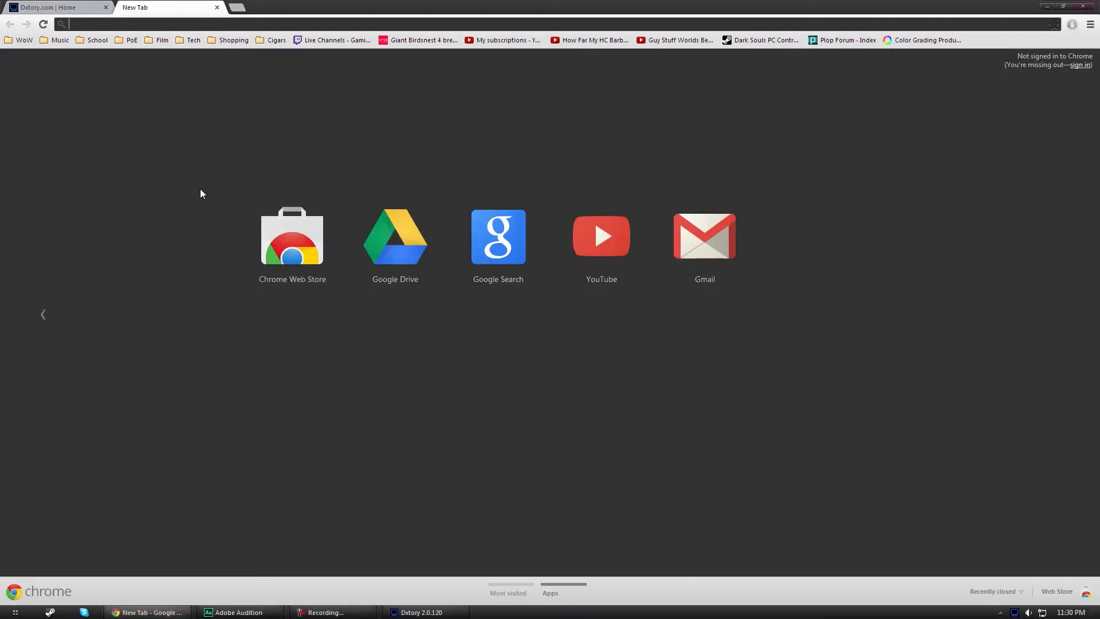
pyautogui.write('lagarith')
pyautogui.press('Return')
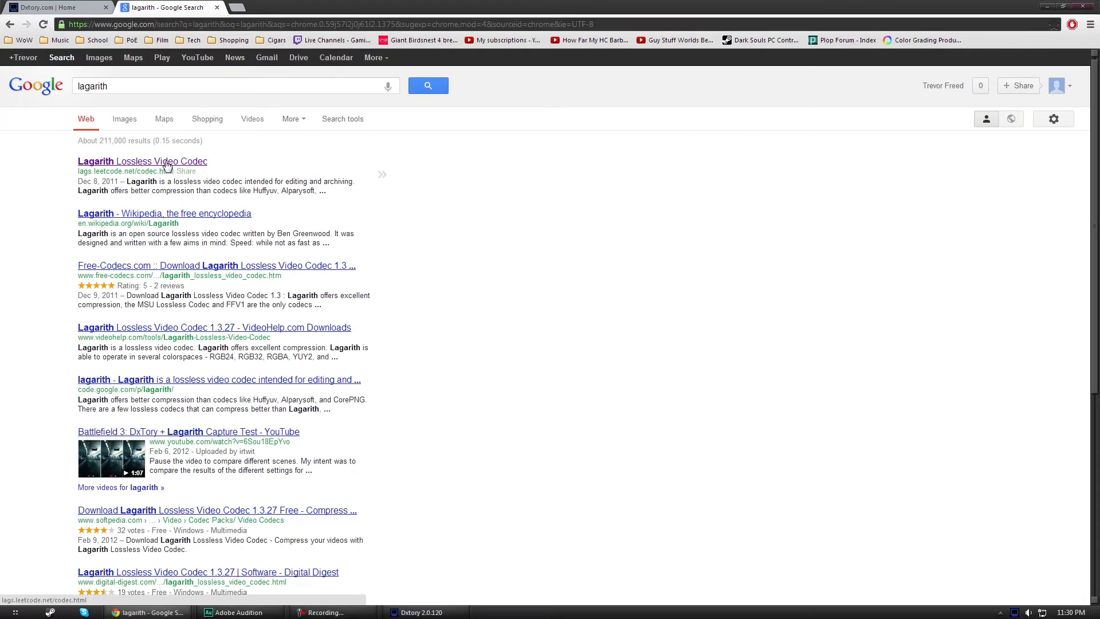
pyautogui.click(167, 164)
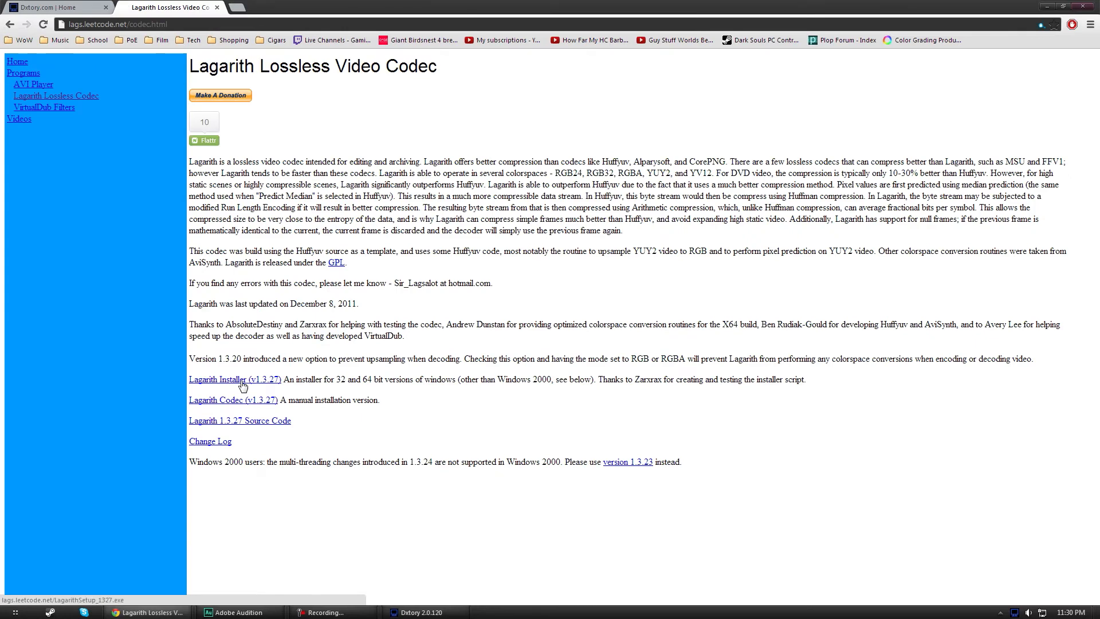
pyautogui.click(217, 7)
pyautogui.click(1048, 6)
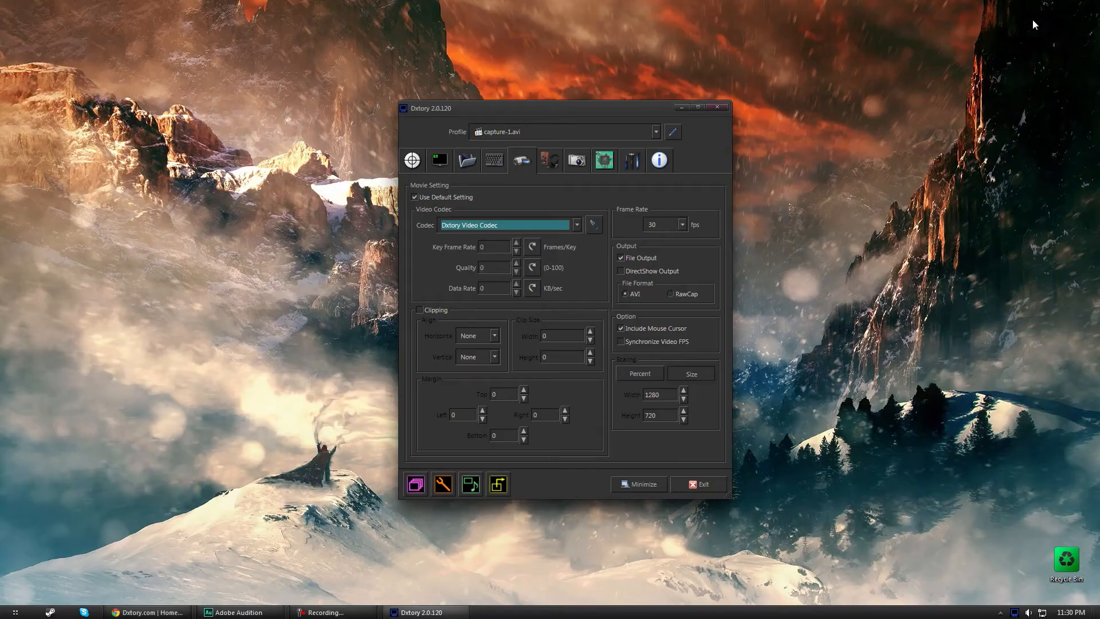
# Step: Reposition the Dxtory window and set the video codec to Lagarith Lossless Codec
pyautogui.moveTo(416, 116); pyautogui.dragTo(363, 128)
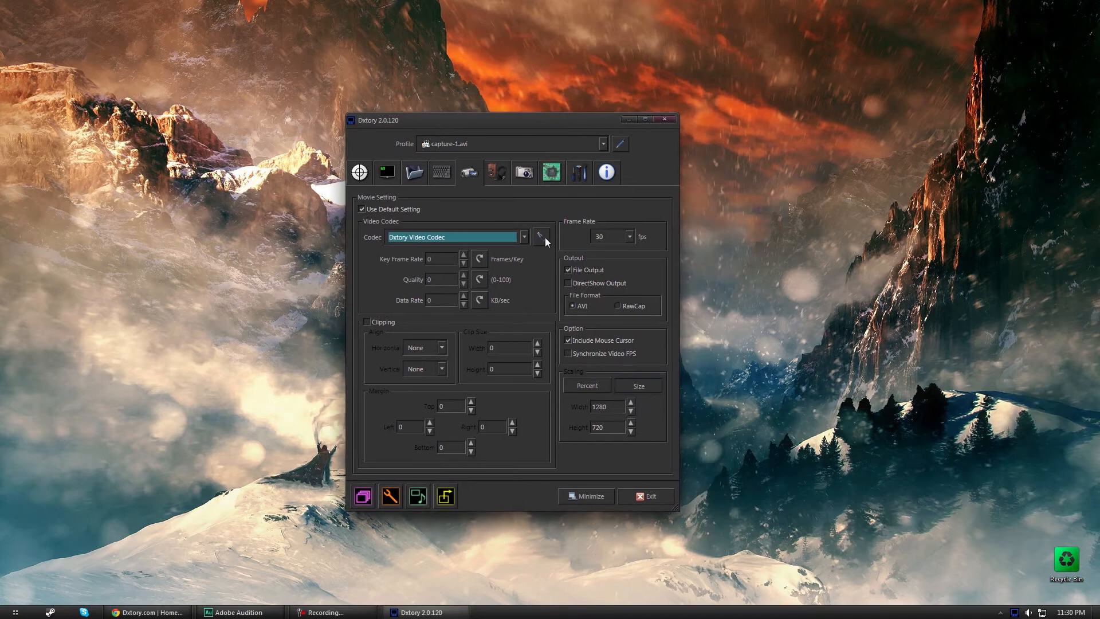
pyautogui.click(525, 238)
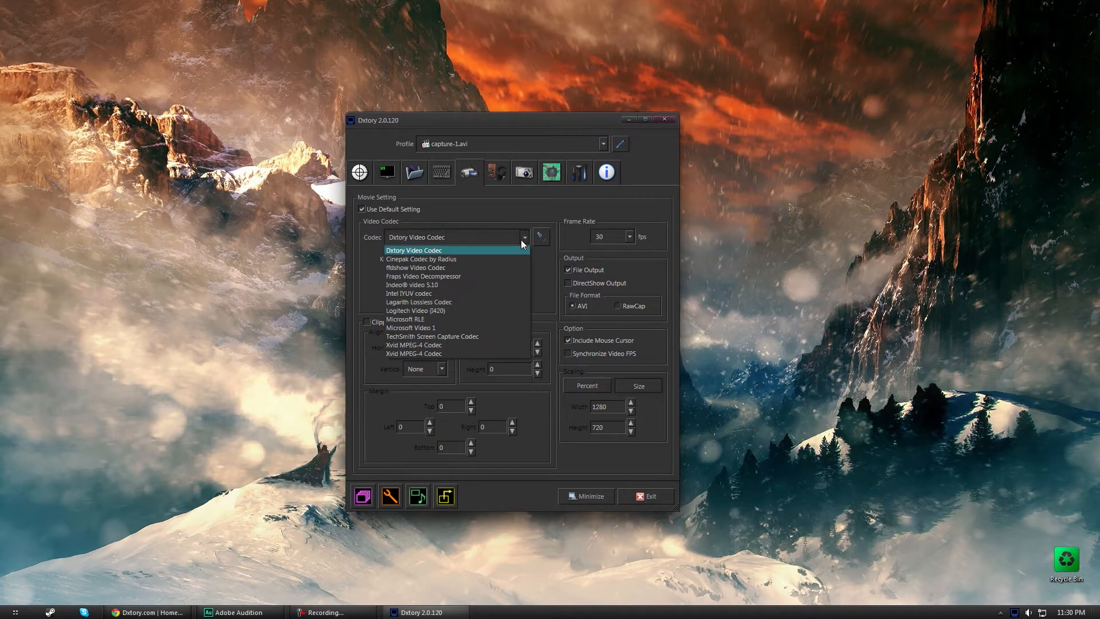
pyautogui.click(443, 302)
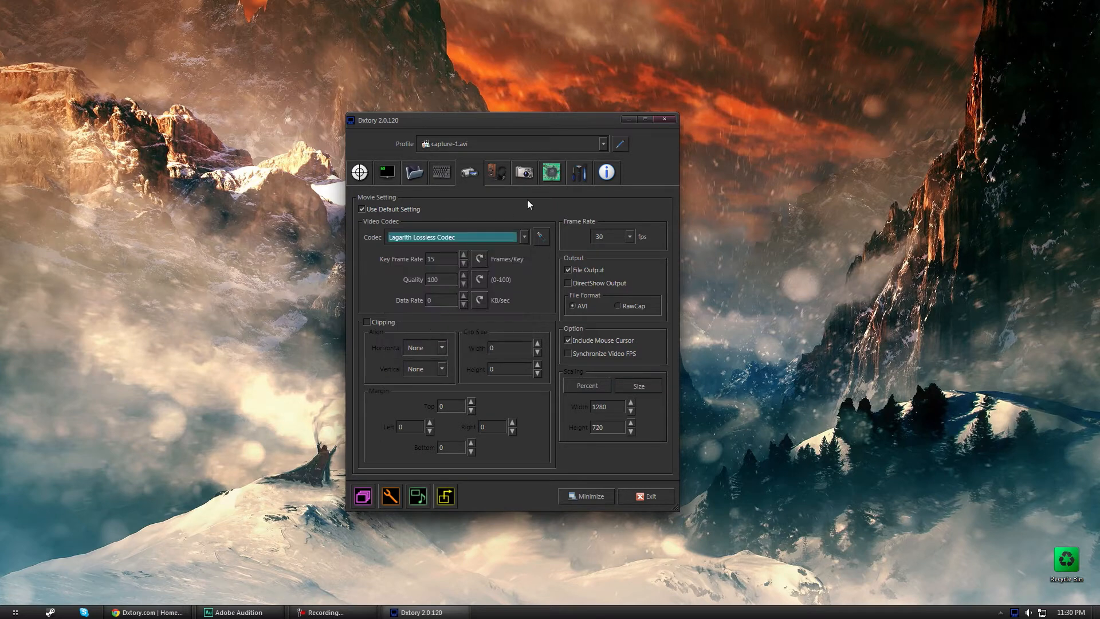
# Step: Choose the mode in the Lagarith codec's configuration and accept the codec settings
pyautogui.click(541, 238)
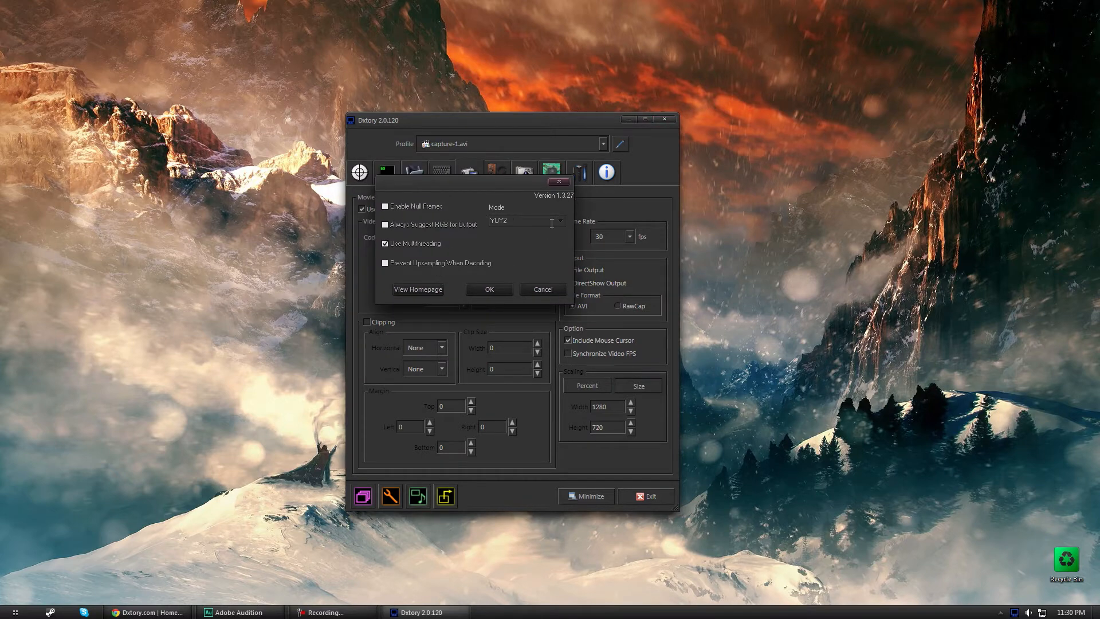
pyautogui.click(559, 223)
pyautogui.click(502, 249)
pyautogui.click(498, 291)
# Step: Set the movie capture frame rate to 30 fps
pyautogui.click(629, 237)
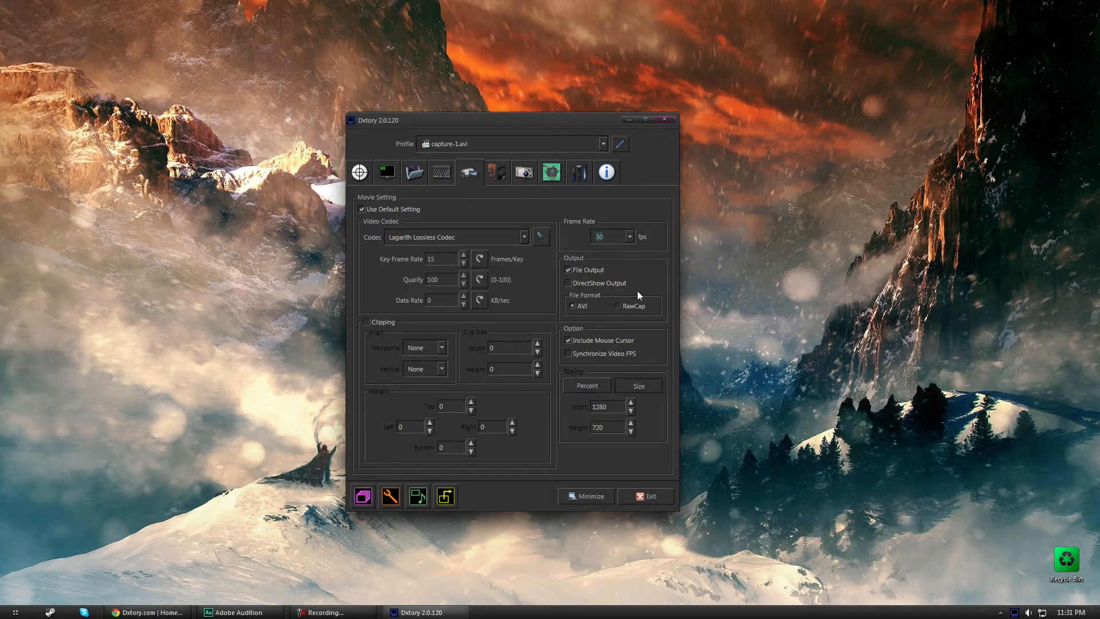
pyautogui.click(628, 240)
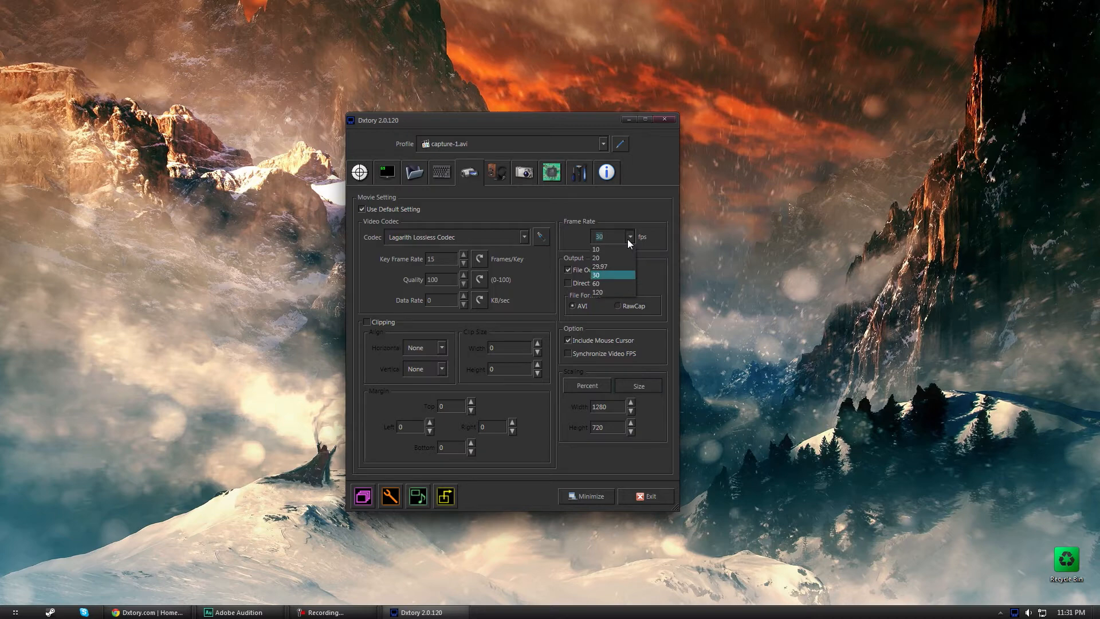
pyautogui.click(609, 277)
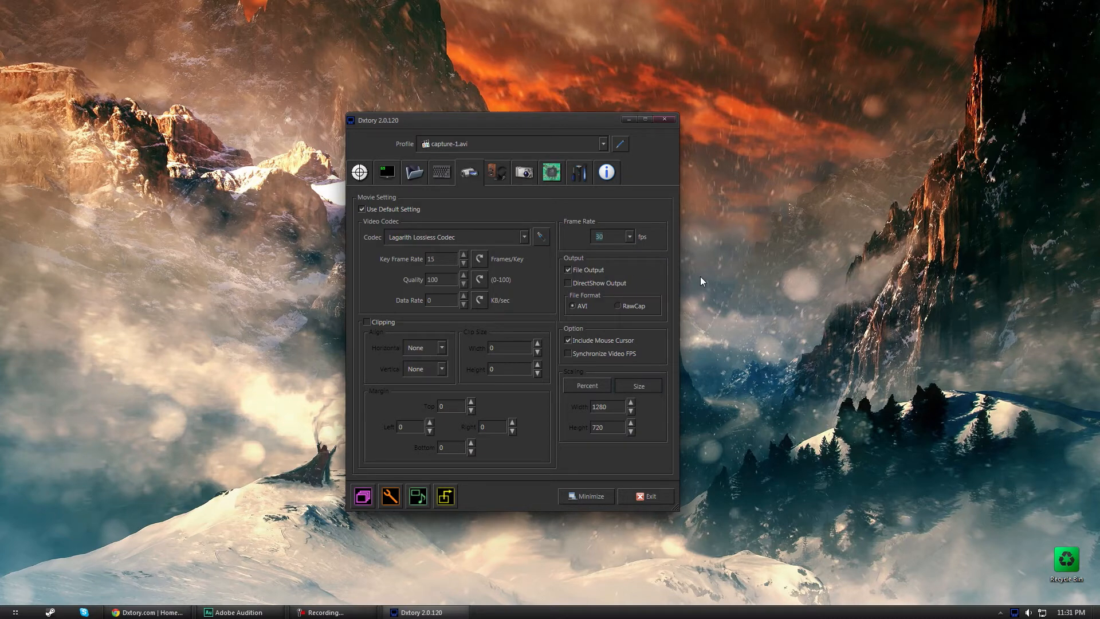
pyautogui.click(628, 238)
pyautogui.click(630, 237)
# Step: Review the save folder settings and take a brief look at the RawCapConv converter window
pyautogui.click(411, 176)
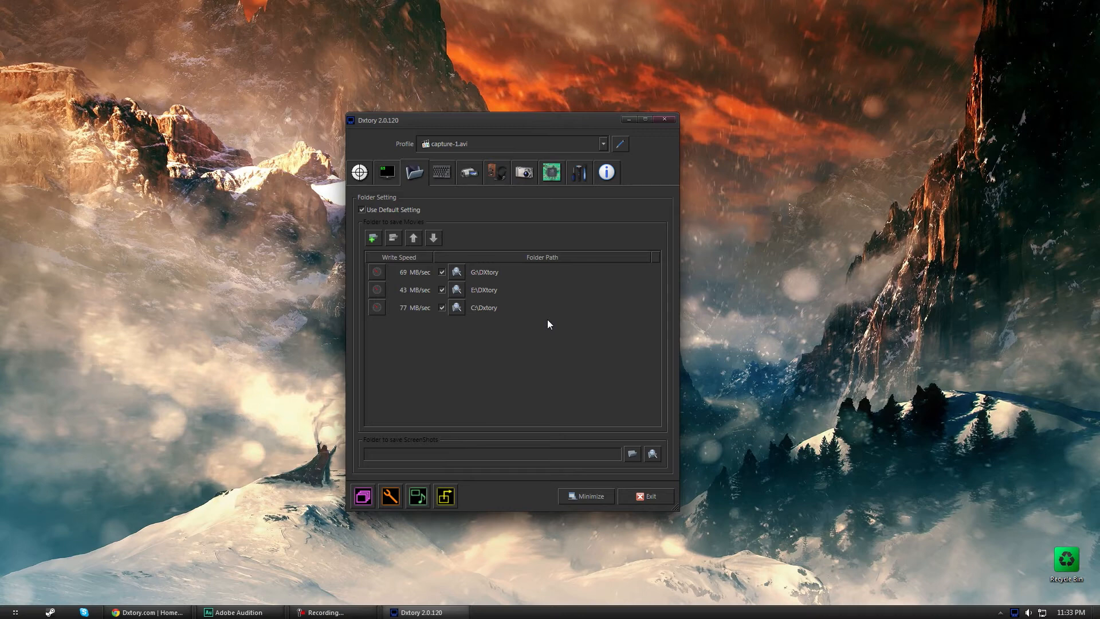
pyautogui.click(366, 502)
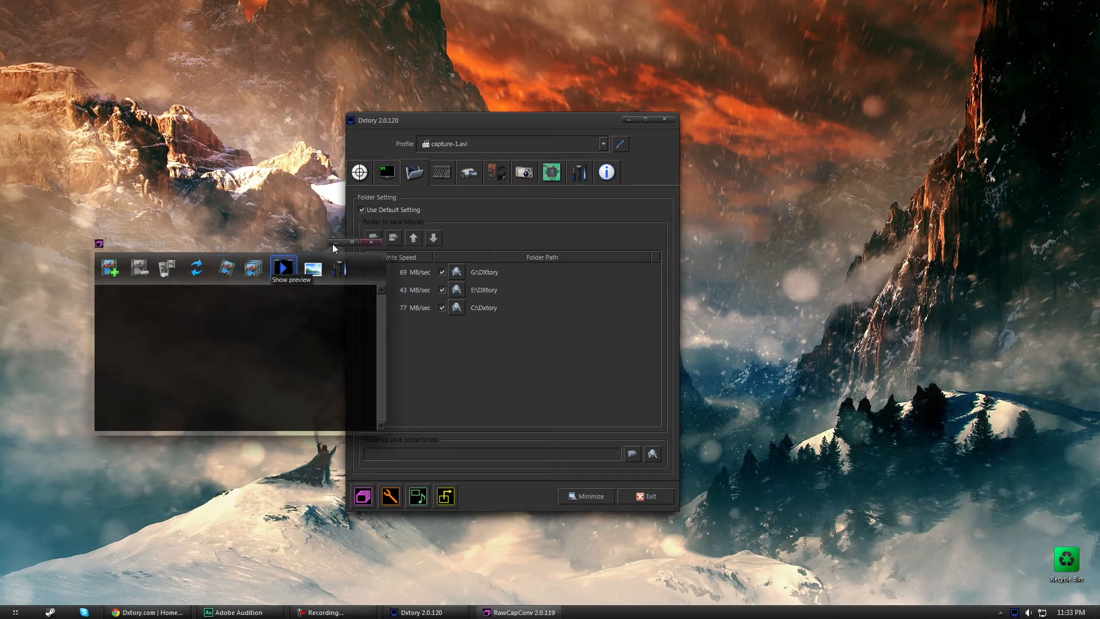
pyautogui.click(372, 242)
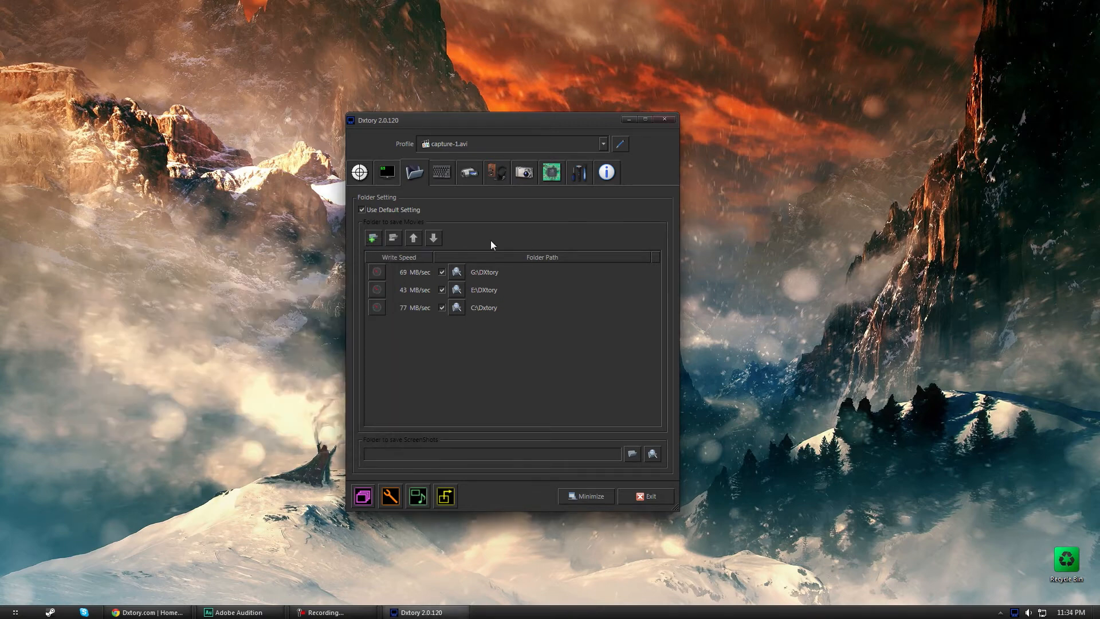
# Step: Try RawCap as the output file format in the movie settings and return to AVI
pyautogui.click(467, 179)
pyautogui.click(617, 305)
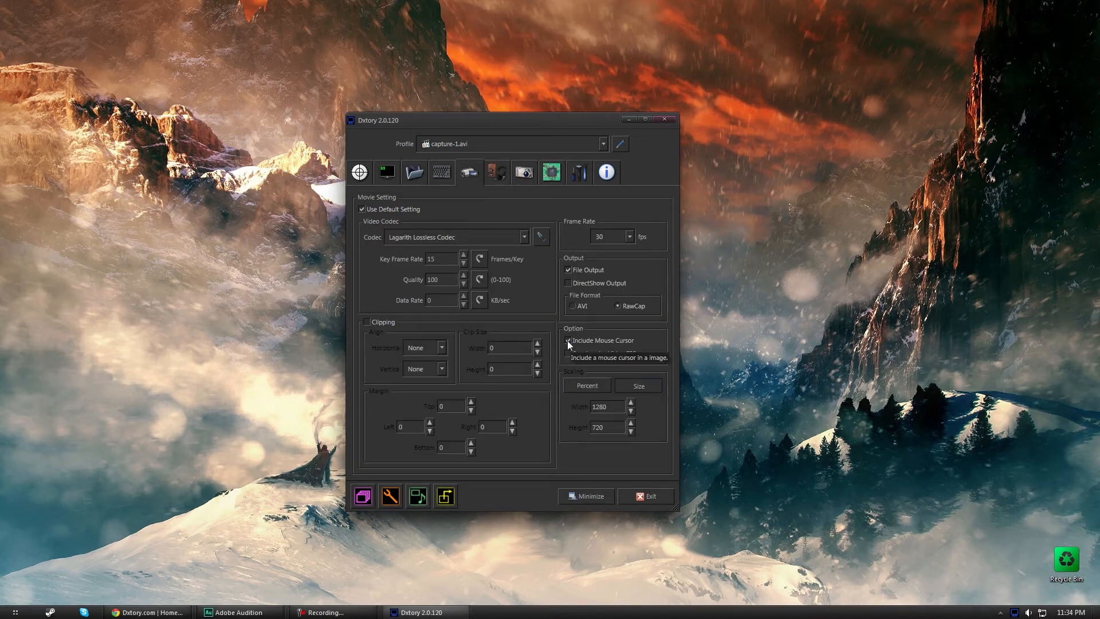
pyautogui.click(576, 306)
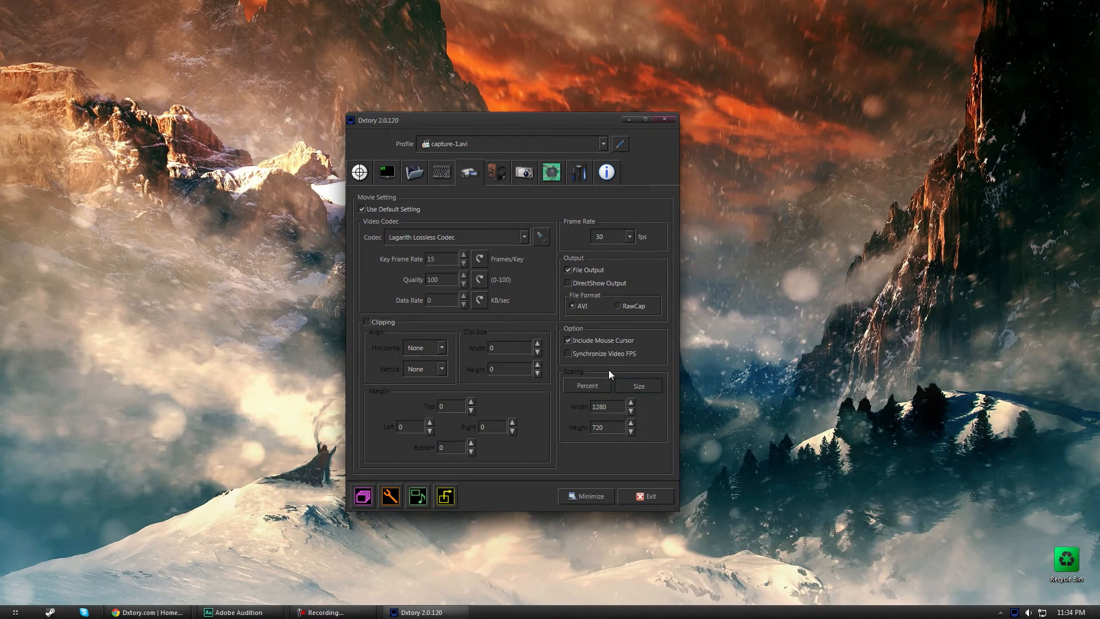
# Step: Compare the percent and size scaling modes for the captured video, finishing on the size mode
pyautogui.doubleClick(606, 407)
pyautogui.click(593, 390)
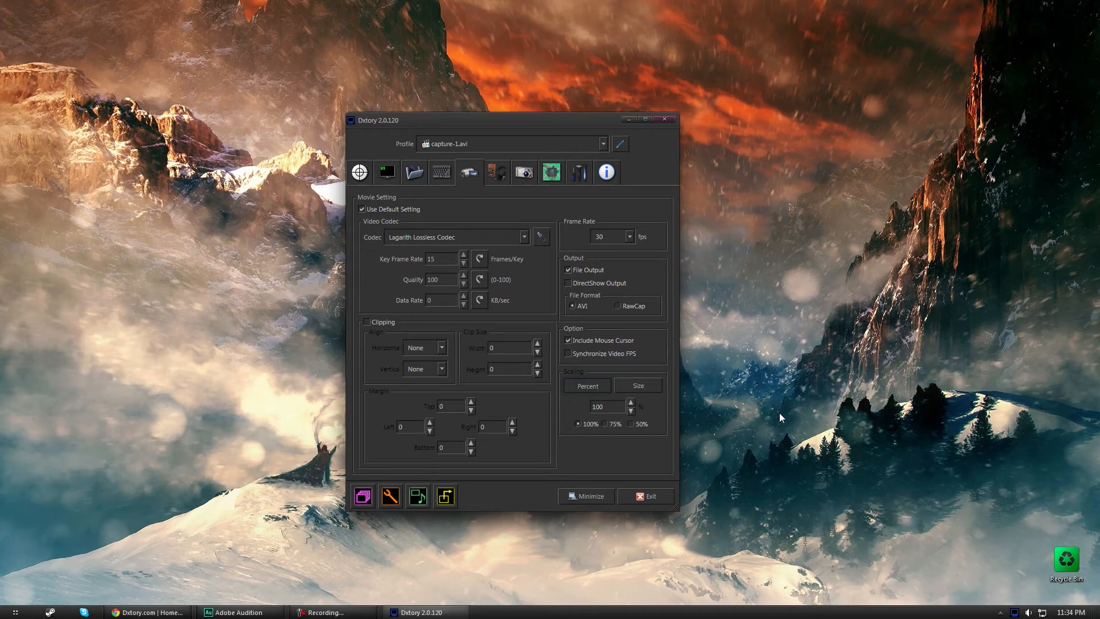
pyautogui.click(631, 387)
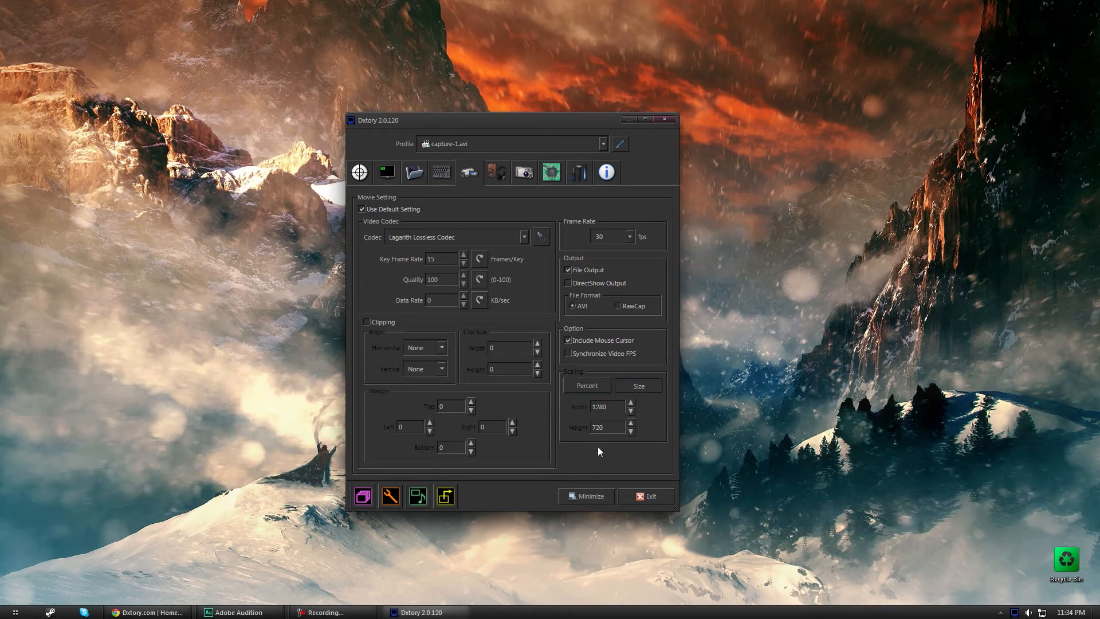
pyautogui.click(597, 390)
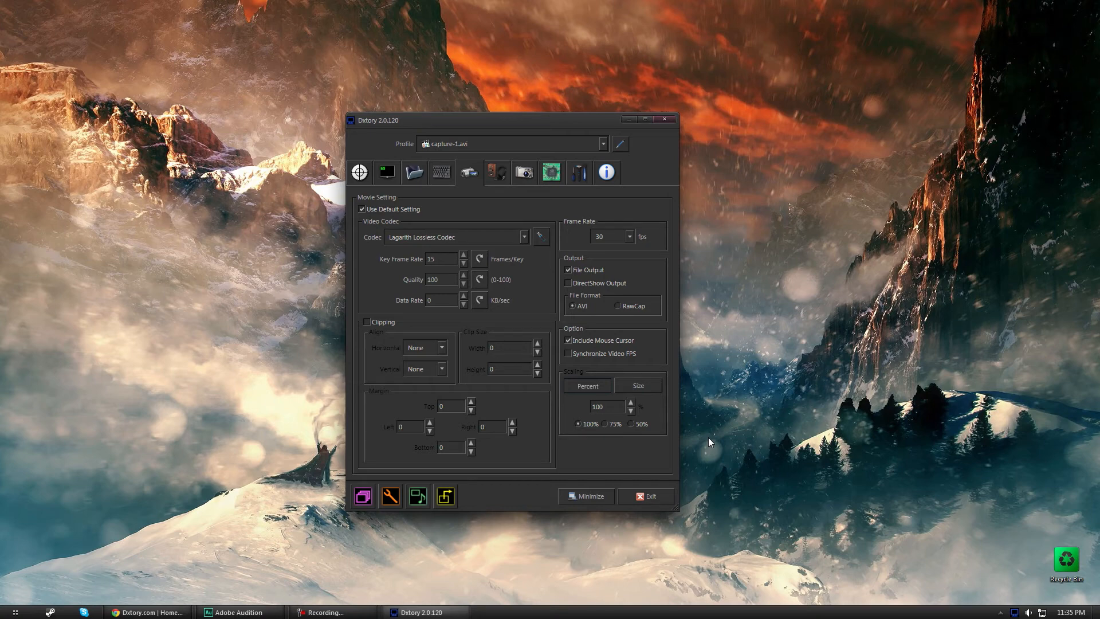
pyautogui.click(643, 383)
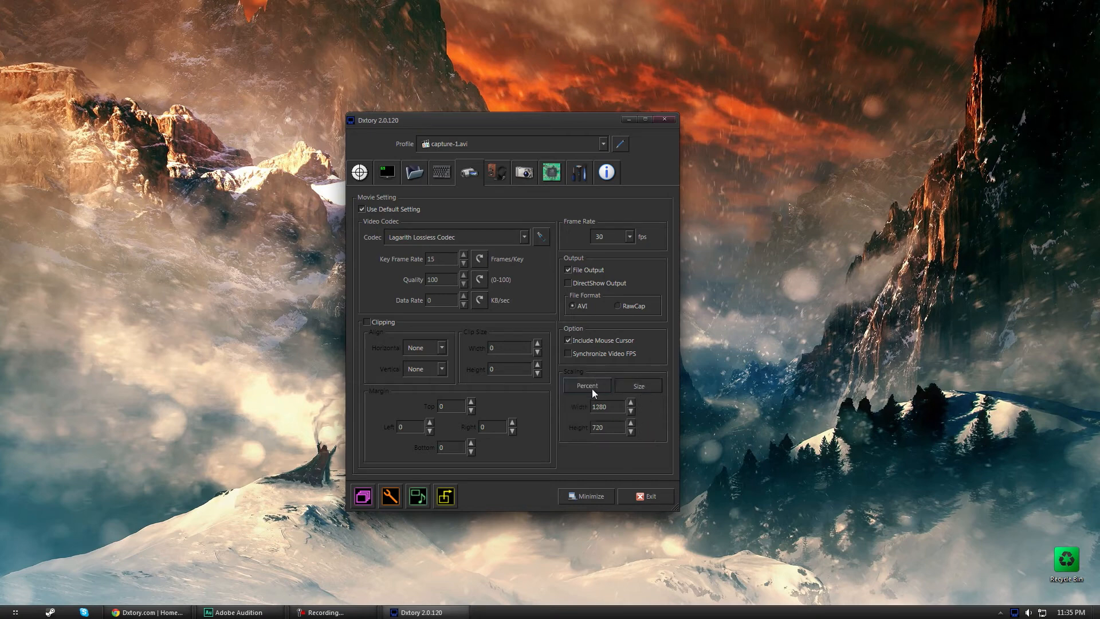
pyautogui.click(592, 392)
pyautogui.click(638, 384)
# Step: Compare the microphone and speaker audio sources and set the speaker source's audio format to PCM 44100 Hz, 16 bit, Stereo
pyautogui.click(496, 172)
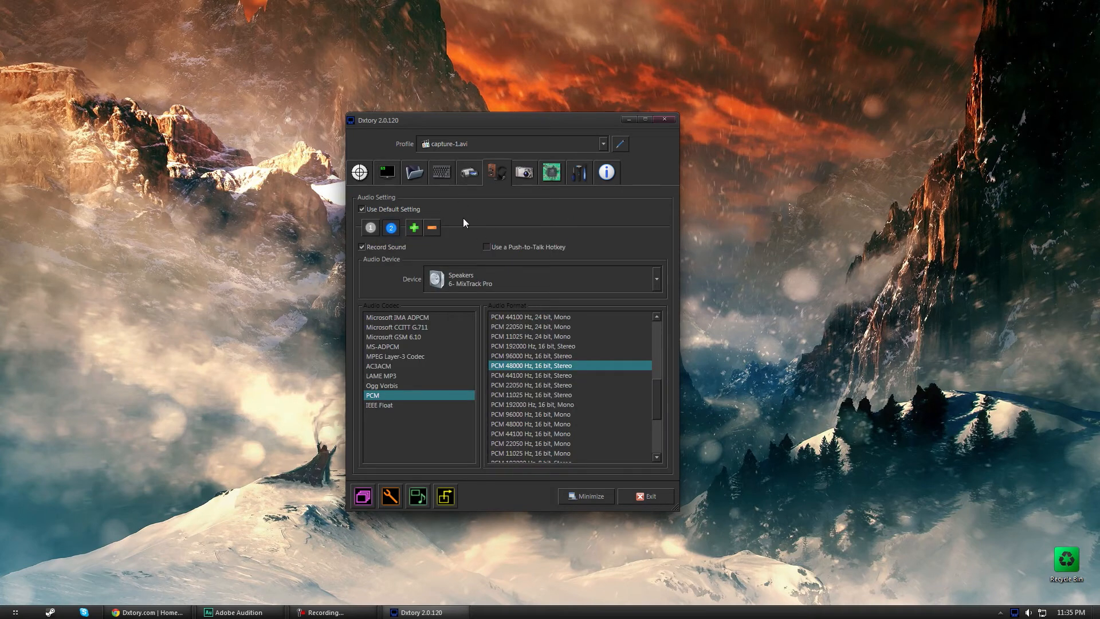
pyautogui.click(370, 229)
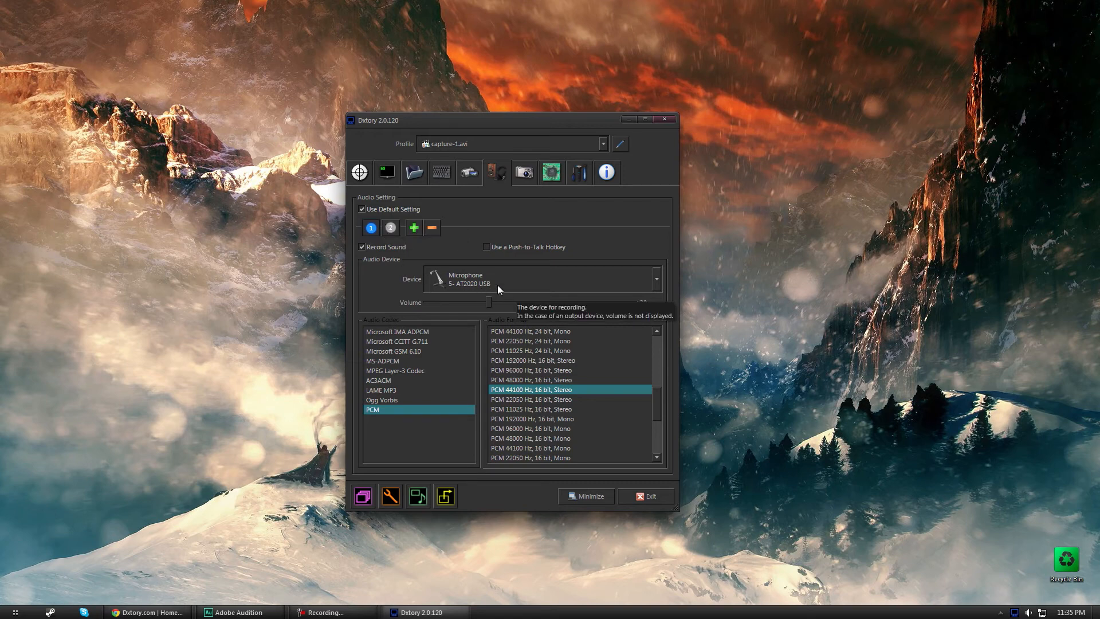
pyautogui.click(390, 232)
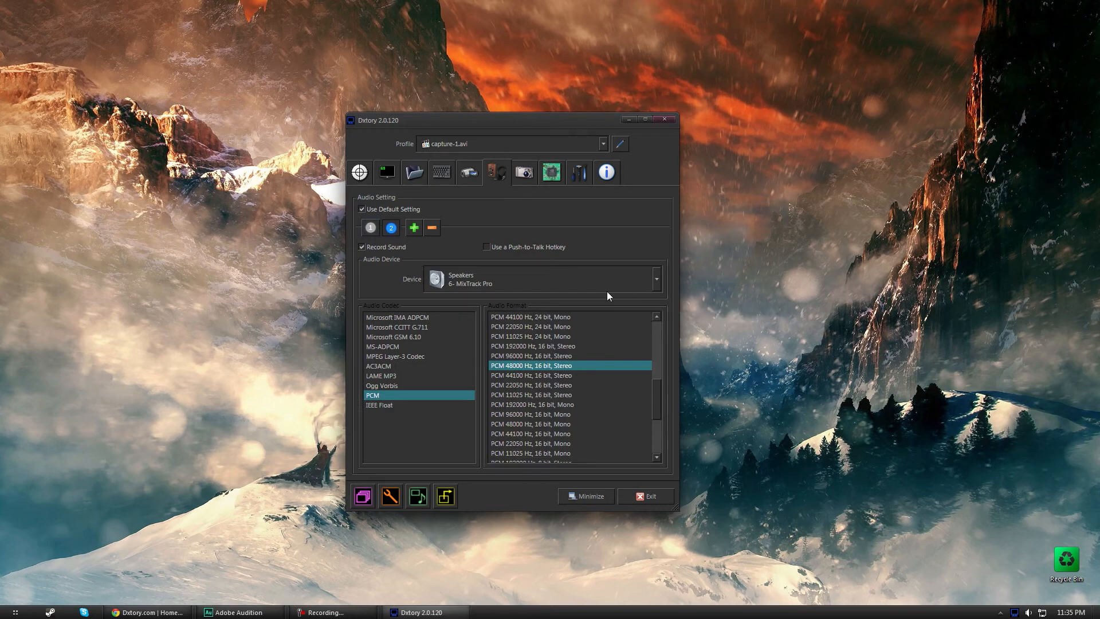
pyautogui.click(371, 227)
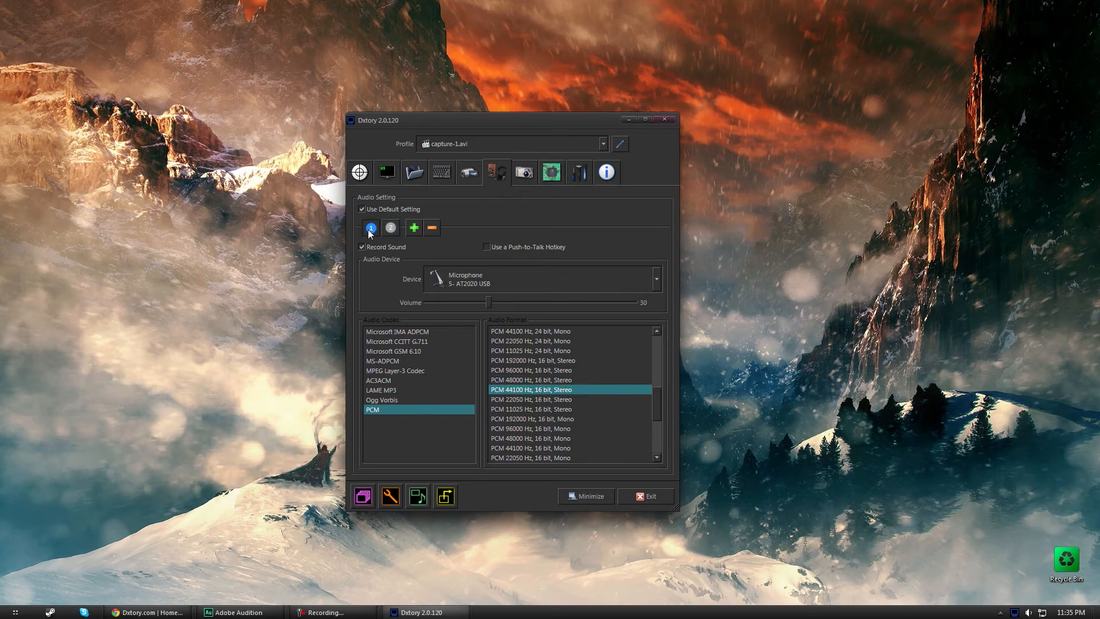
pyautogui.click(391, 228)
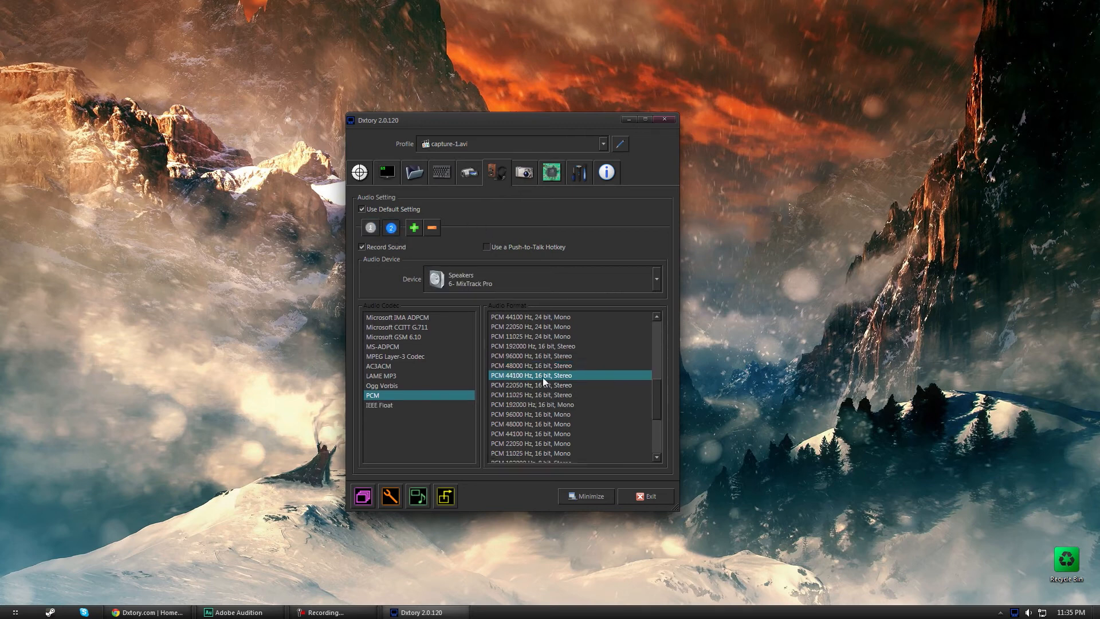
pyautogui.click(371, 228)
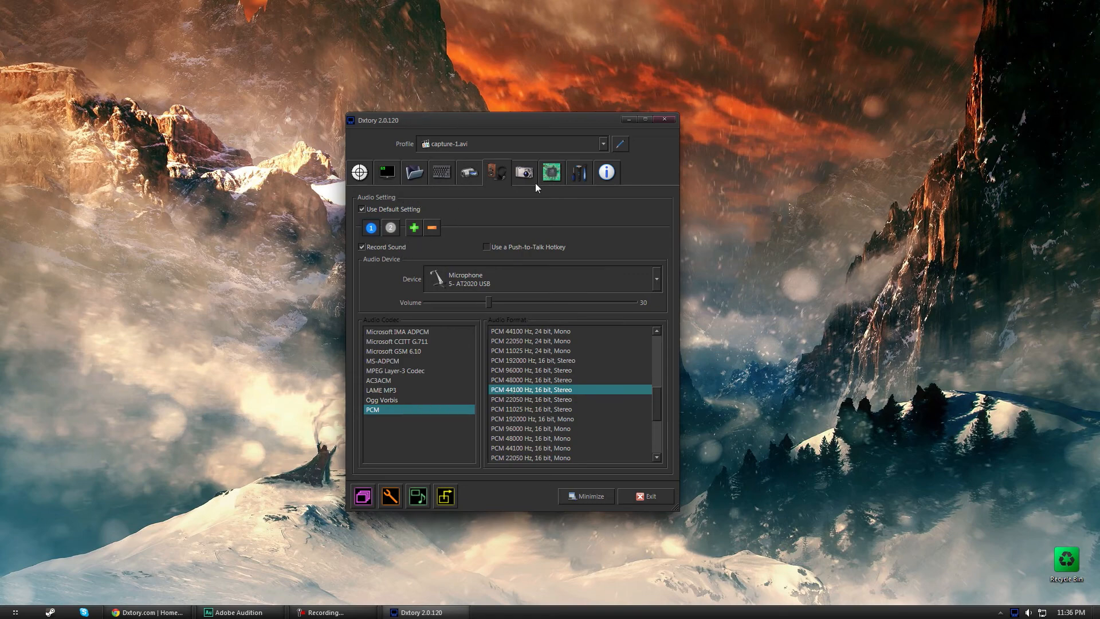
# Step: Set the processing threads to 4 in the advanced settings
pyautogui.click(550, 174)
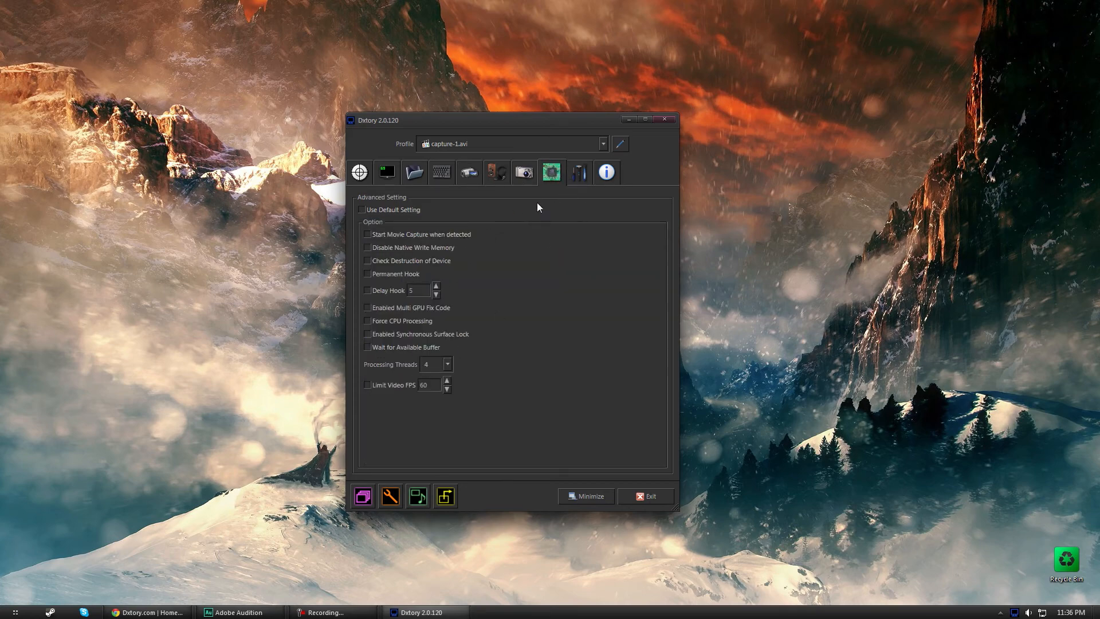
pyautogui.click(448, 366)
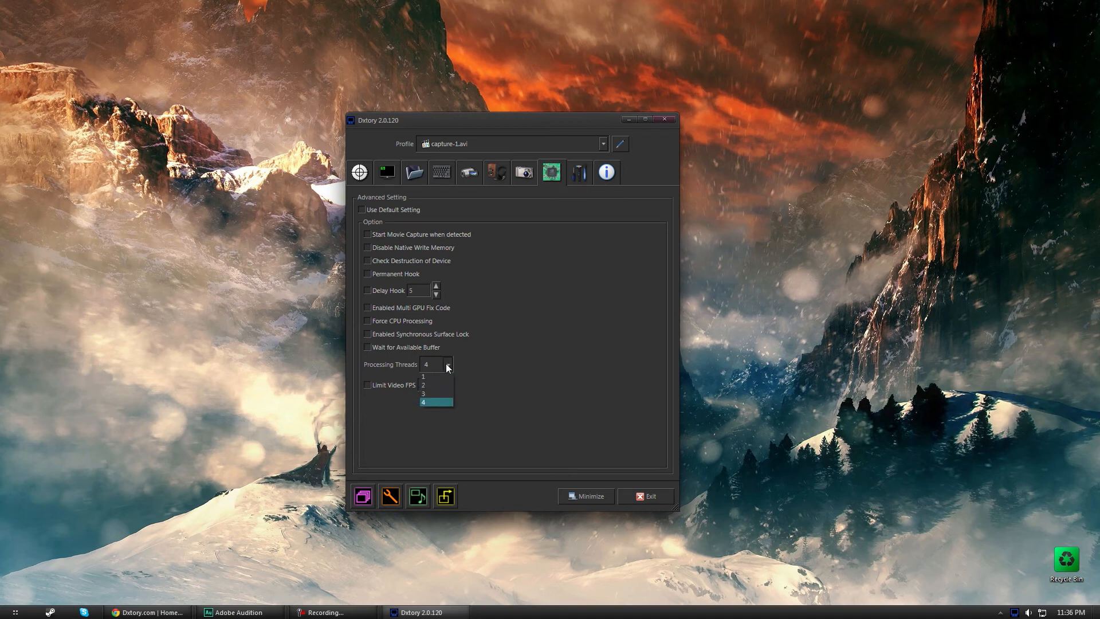
pyautogui.click(433, 403)
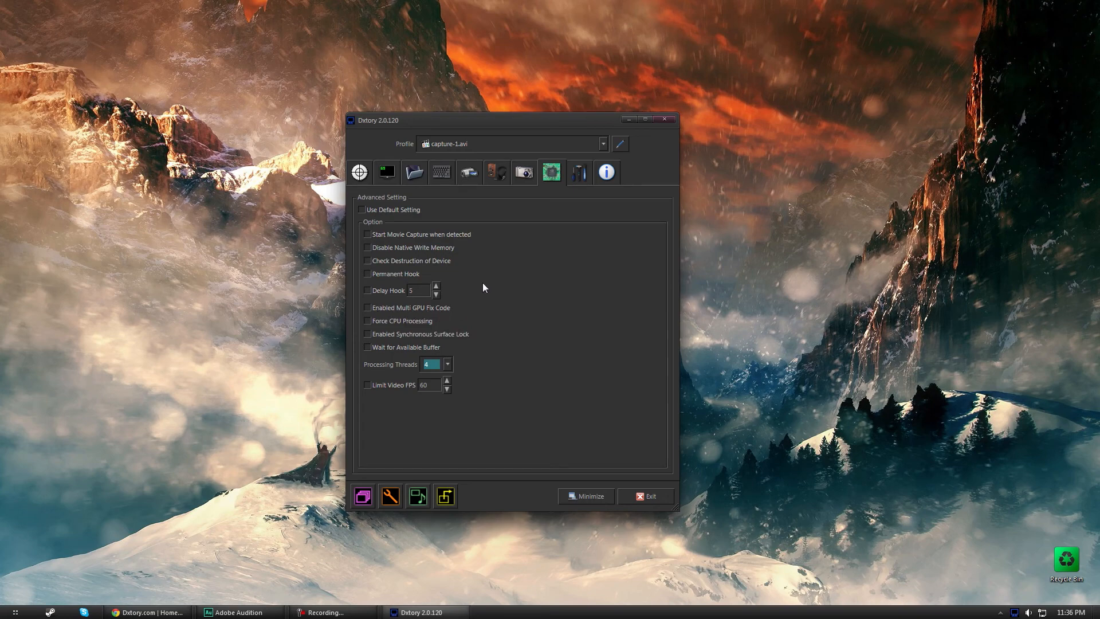
# Step: Review the screenshot, audio, movie, license information, advanced and overlay settings
pyautogui.click(532, 174)
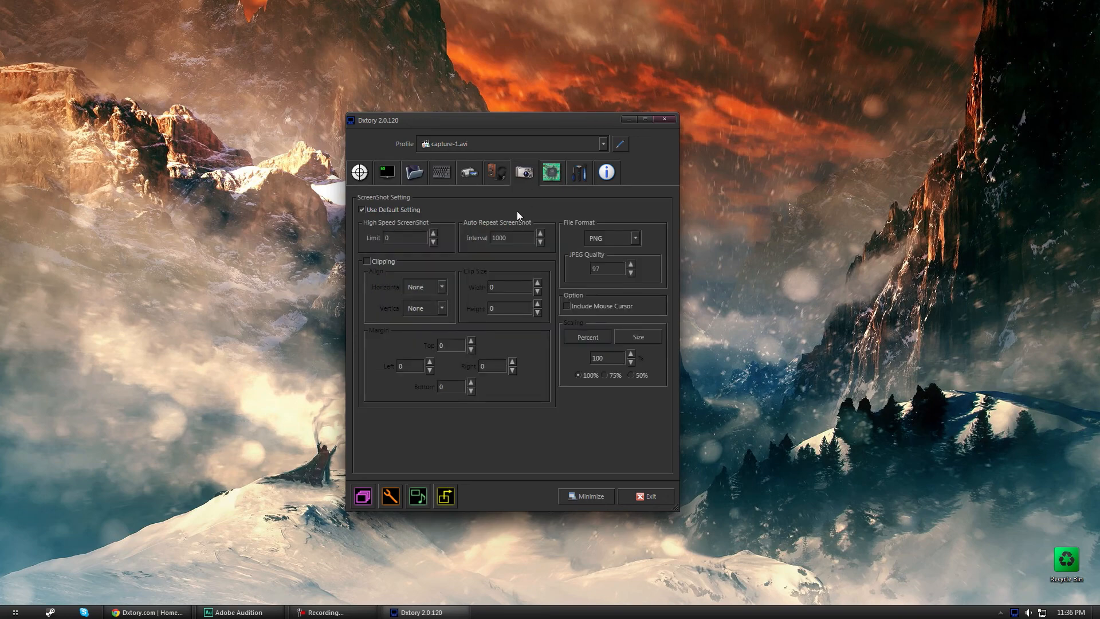
pyautogui.click(489, 181)
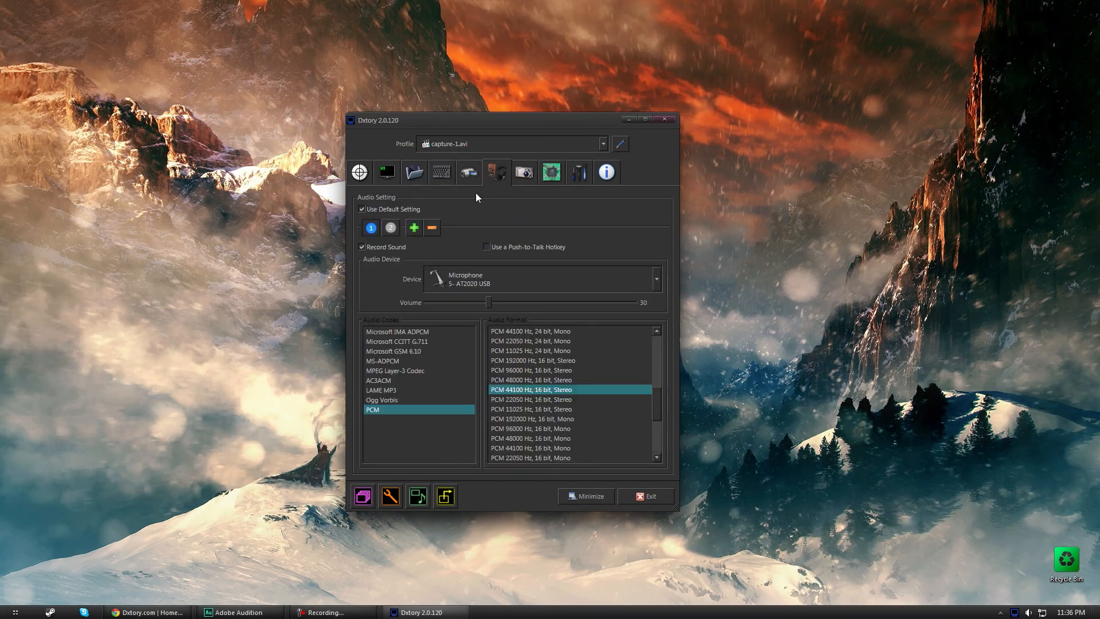
pyautogui.click(470, 173)
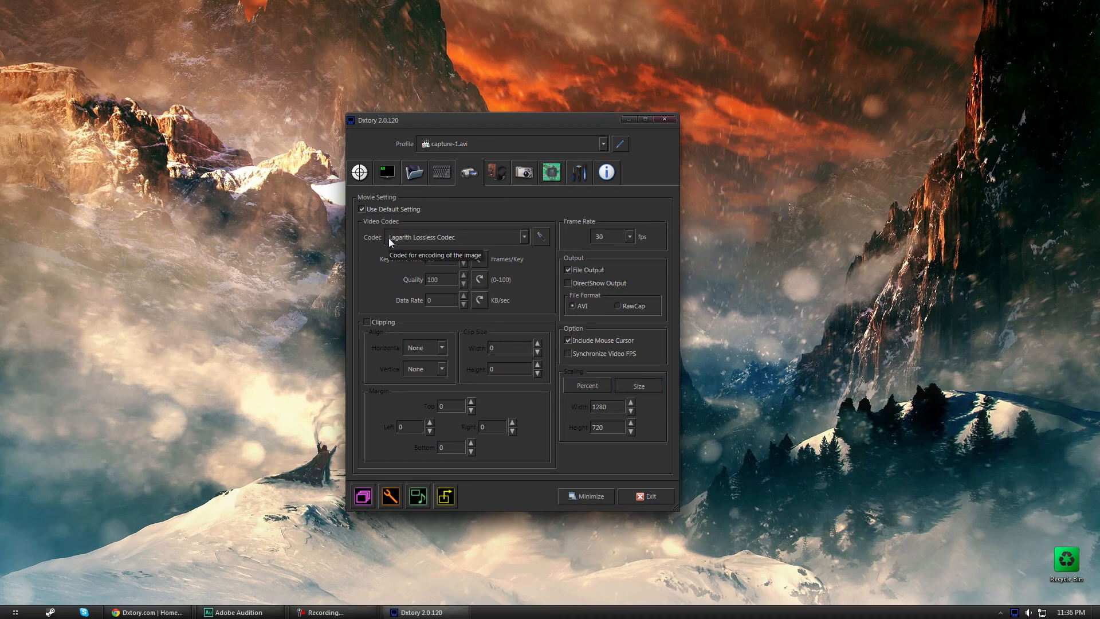
pyautogui.click(607, 177)
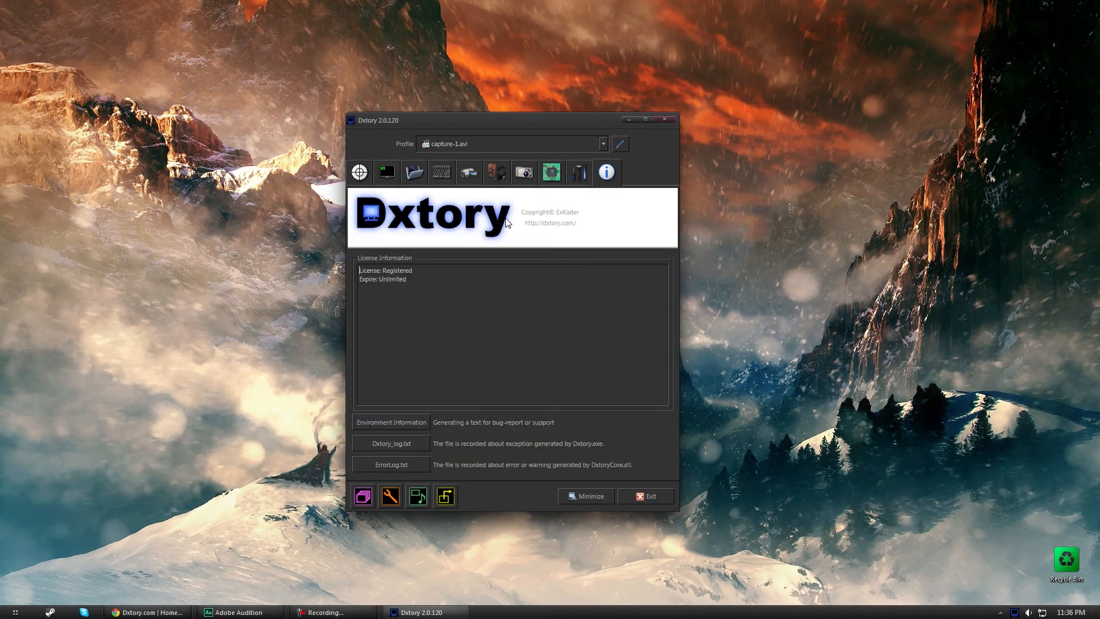
pyautogui.click(550, 171)
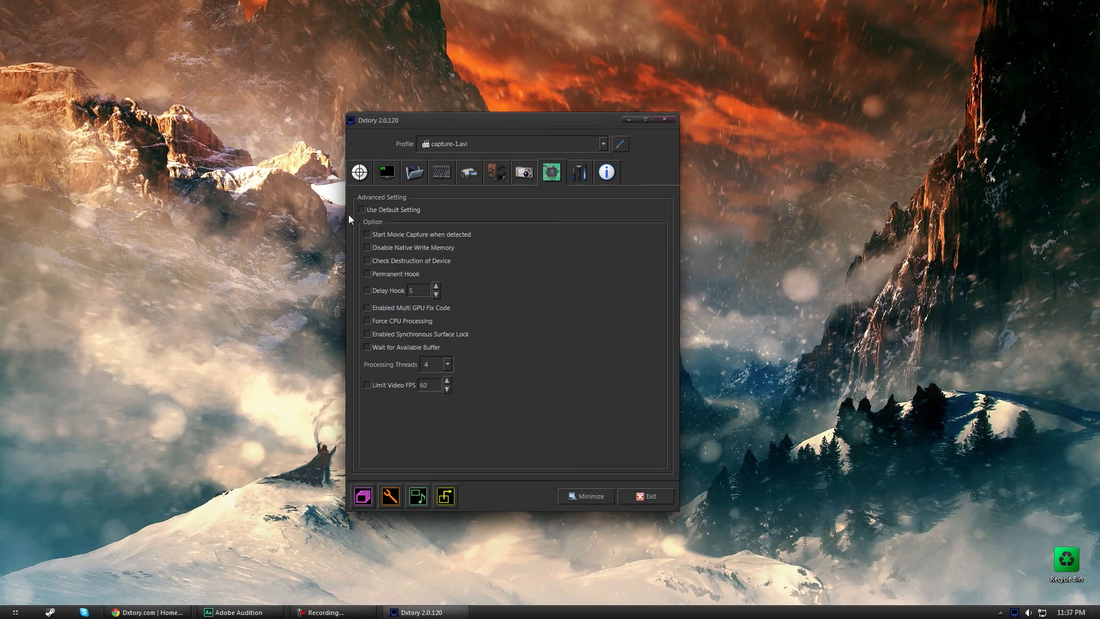
pyautogui.click(390, 177)
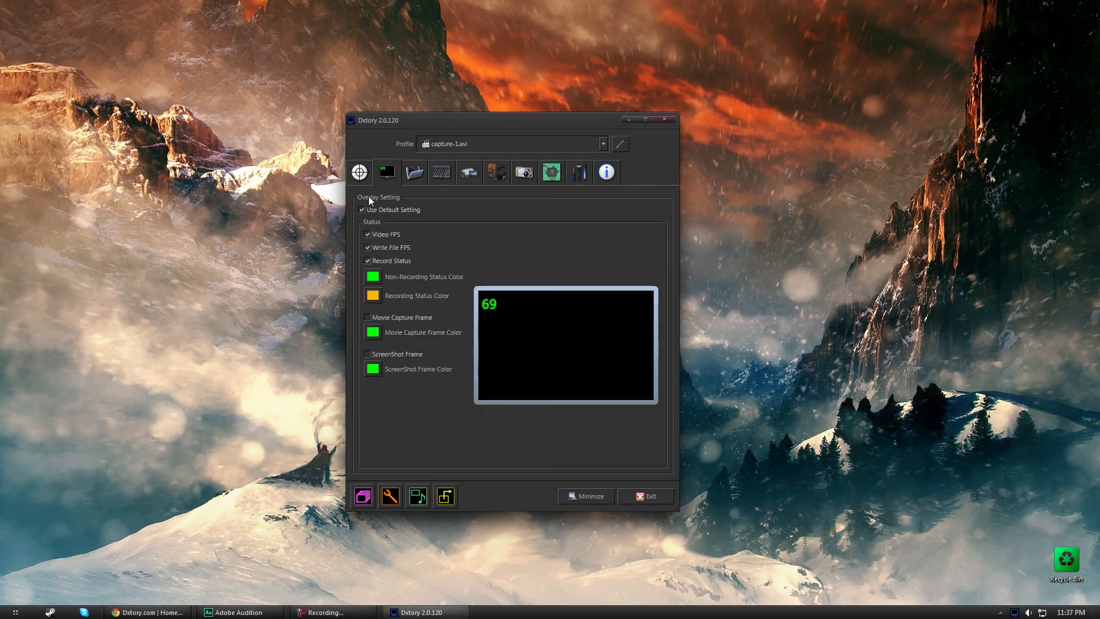
# Step: Add a blank entry to the ignore target list and accept the list
pyautogui.click(358, 175)
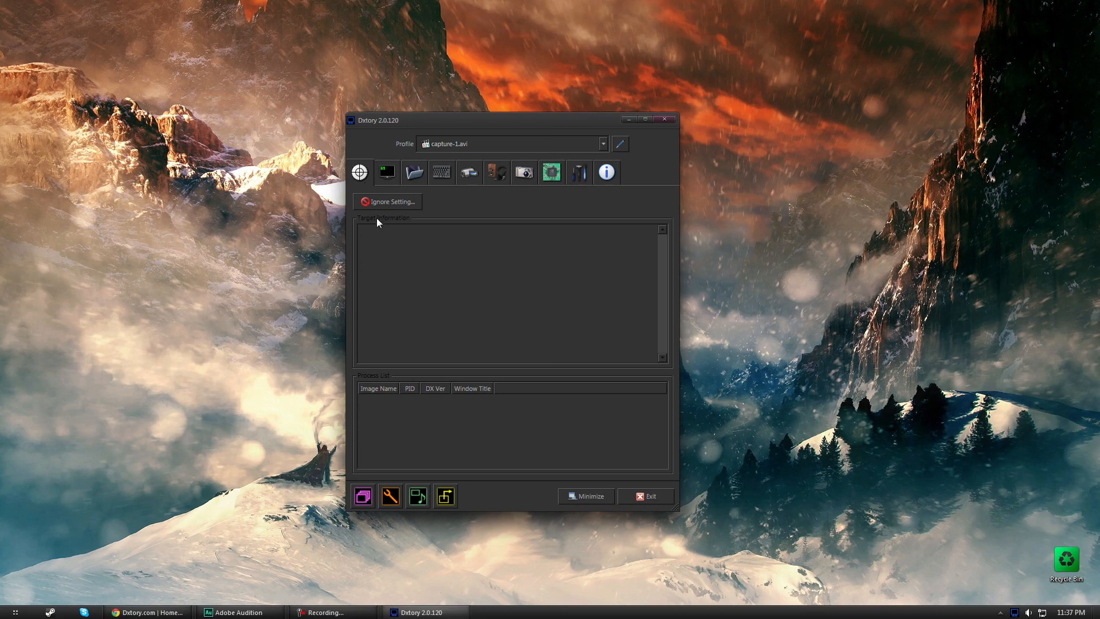
pyautogui.click(384, 204)
pyautogui.click(443, 260)
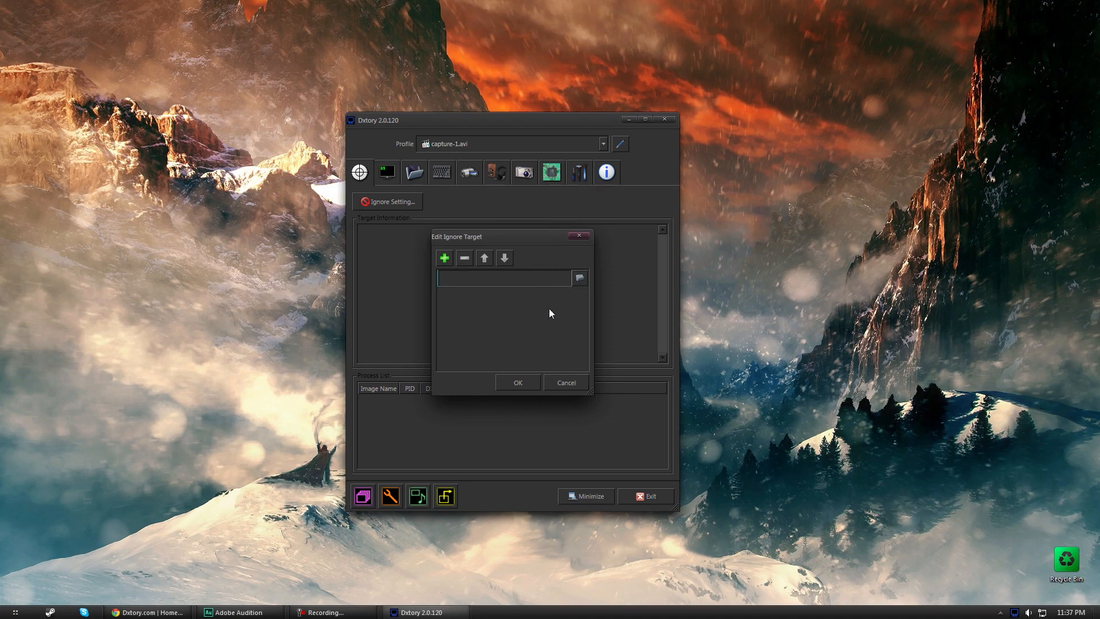
pyautogui.click(519, 381)
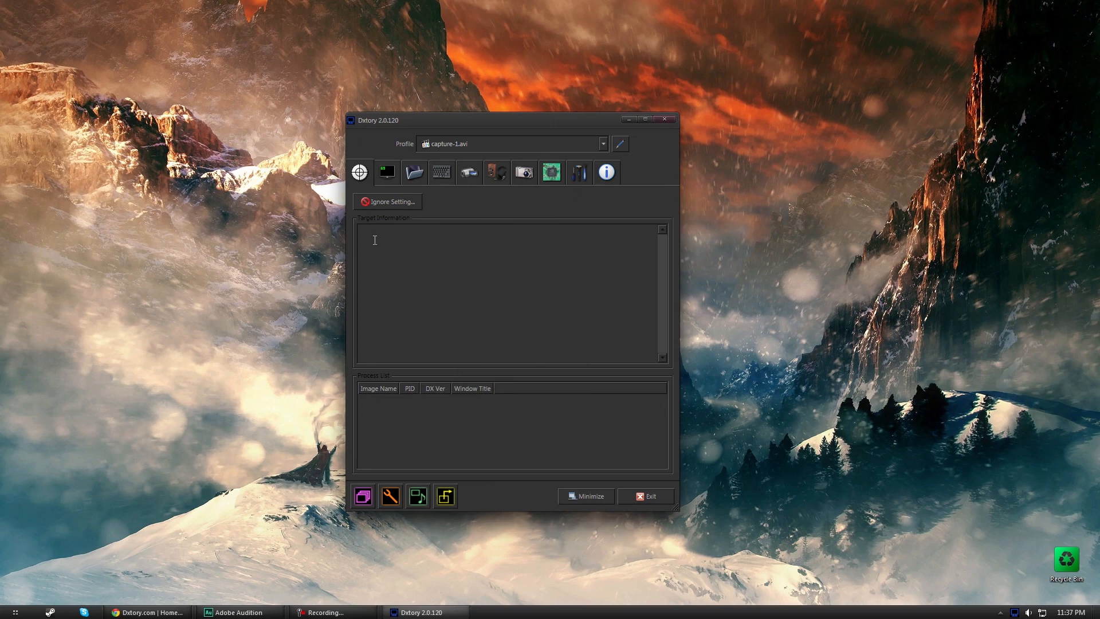